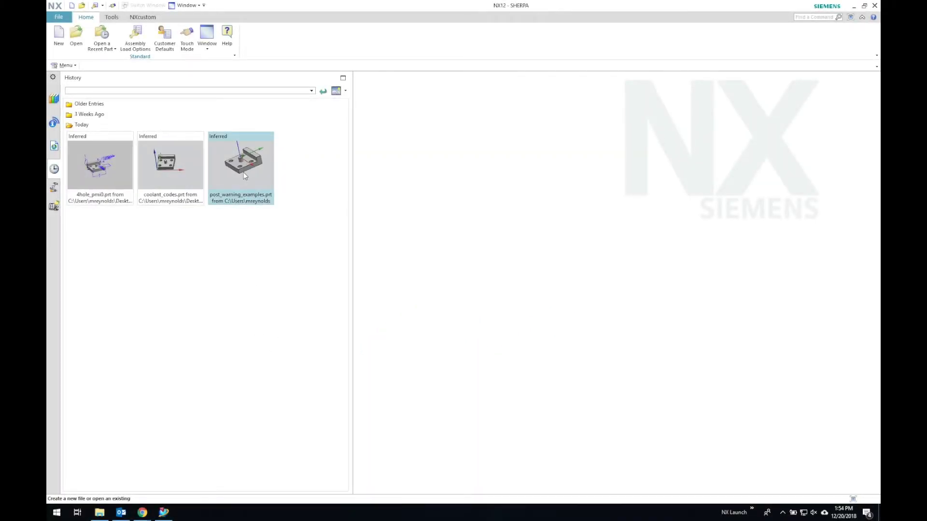
# Open post_warning_examples.prt from the History palette
pyautogui.click(243, 171)
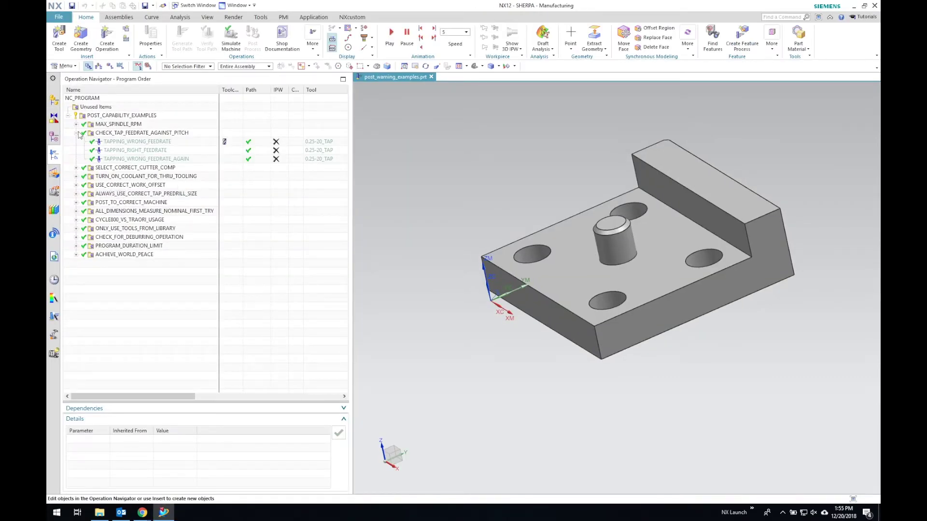
# Collapse CHECK_TAP_FEEDRATE_AGAINST_PITCH, rotate to view the top face, and expand MAX_SPINDLE_RPM
pyautogui.click(77, 132)
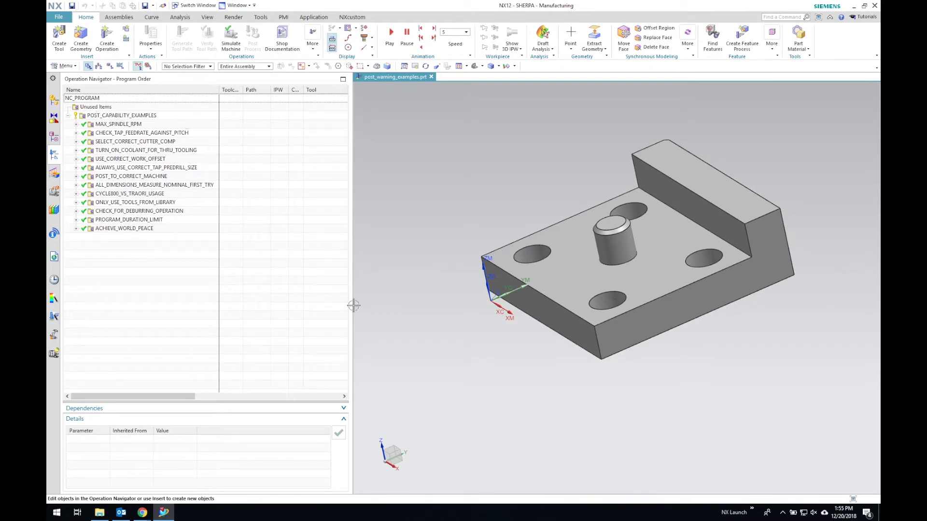
pyautogui.moveTo(461, 375); pyautogui.dragTo(720, 341, button='middle')
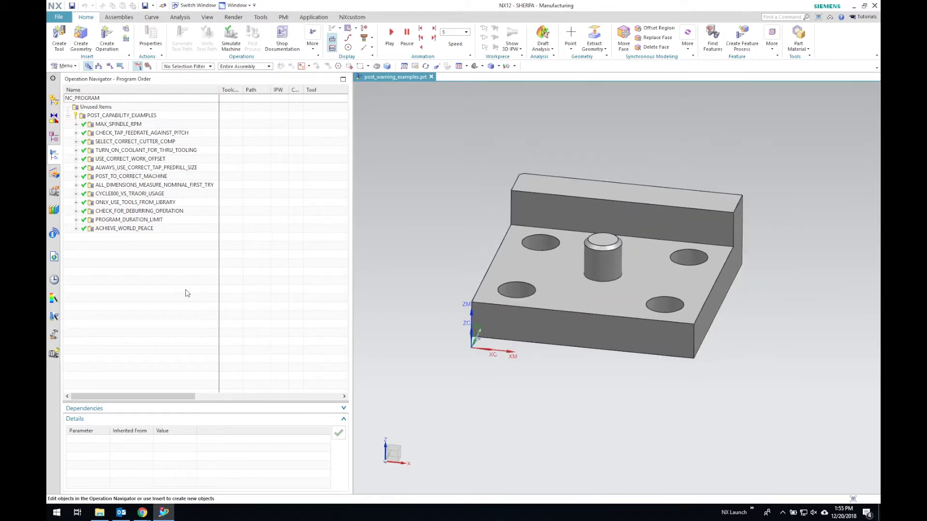
pyautogui.click(76, 124)
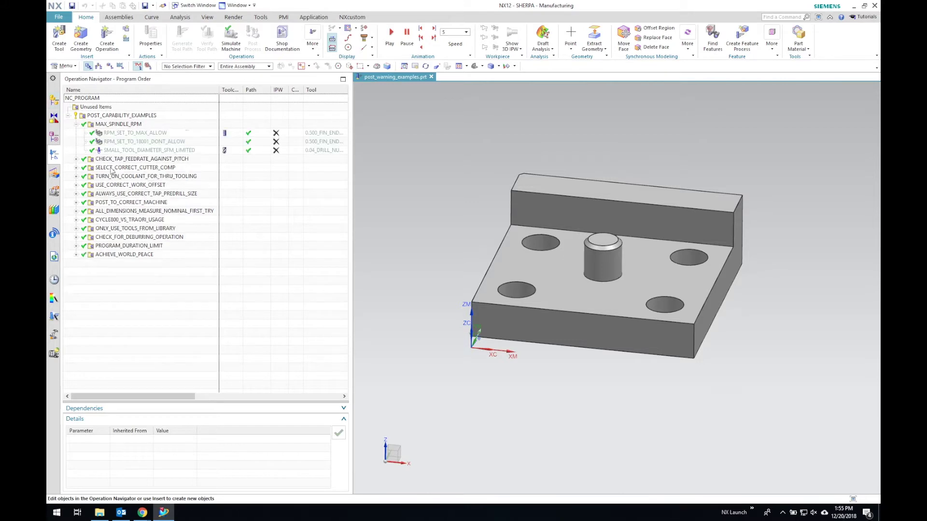
# Review RPM_SET_TO_MAX_ALLOW's feeds and speeds without changing anything
pyautogui.doubleClick(157, 134)
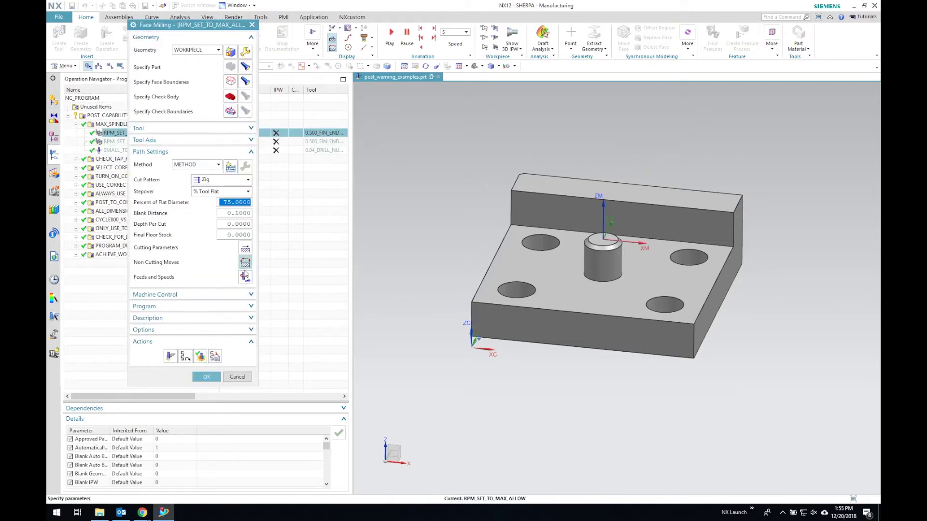
pyautogui.click(244, 278)
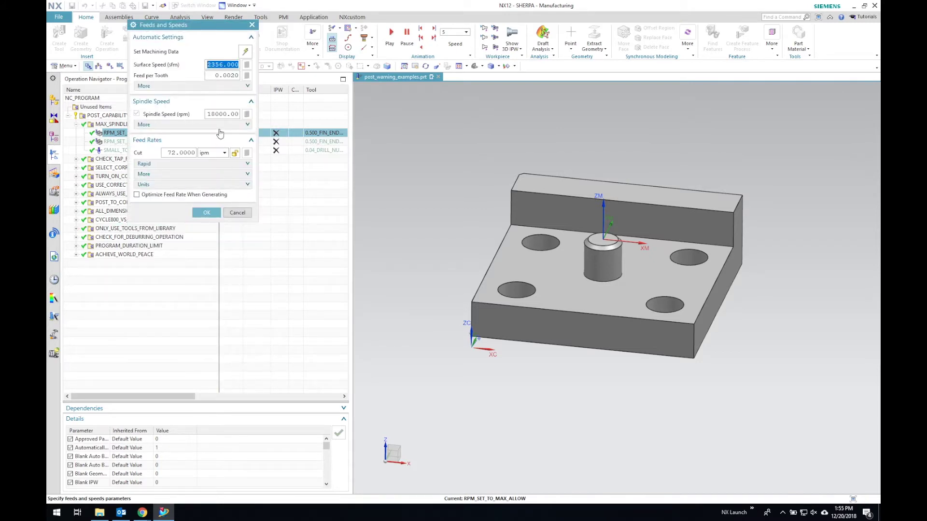
pyautogui.click(238, 213)
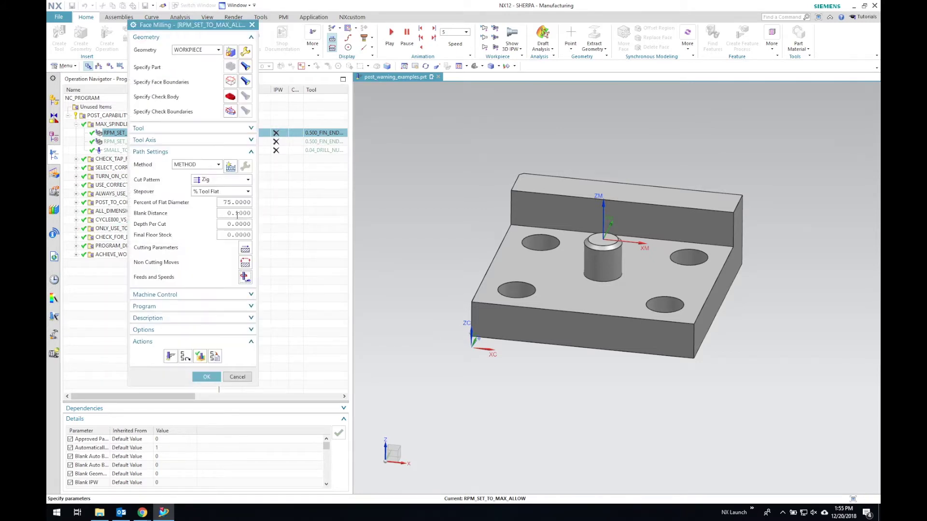
pyautogui.click(238, 375)
# Set RPM_SET_TO_18001_DONT_ALLOW's spindle speed to 18001 rpm
pyautogui.doubleClick(143, 142)
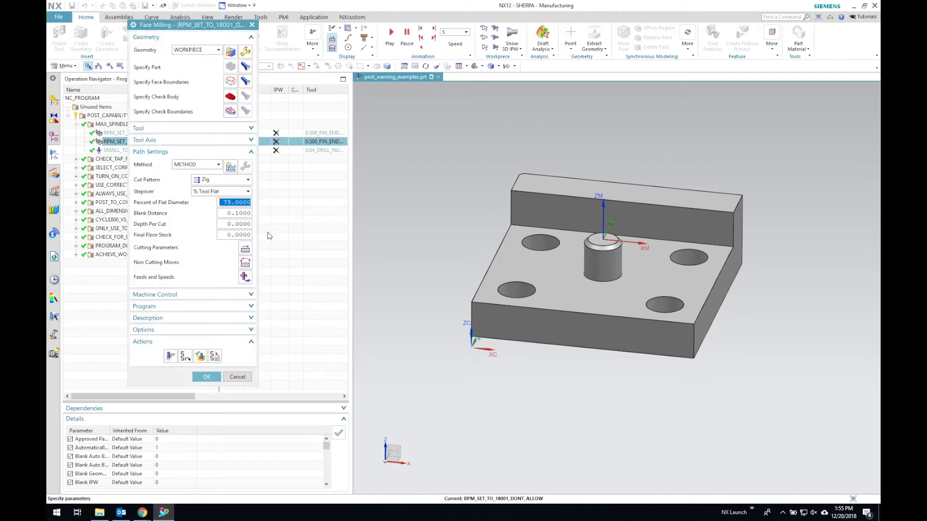
pyautogui.click(245, 278)
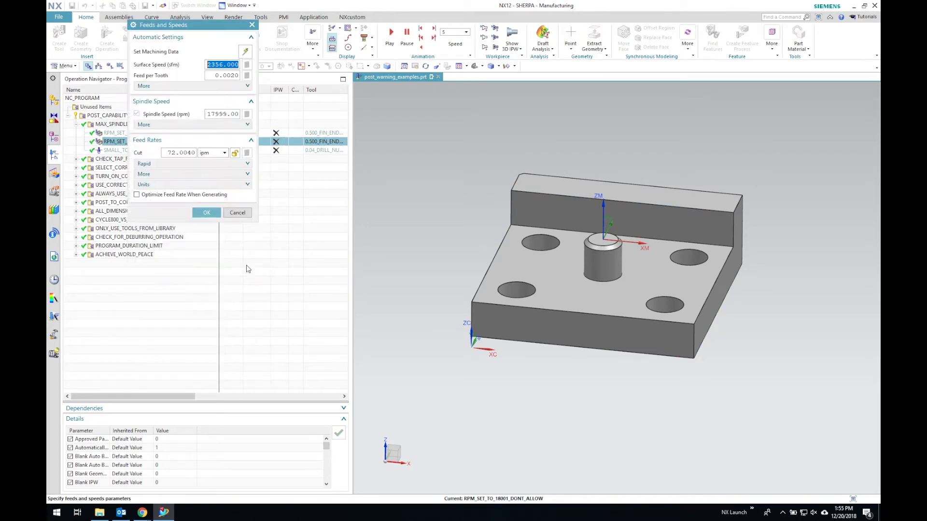
pyautogui.doubleClick(228, 114)
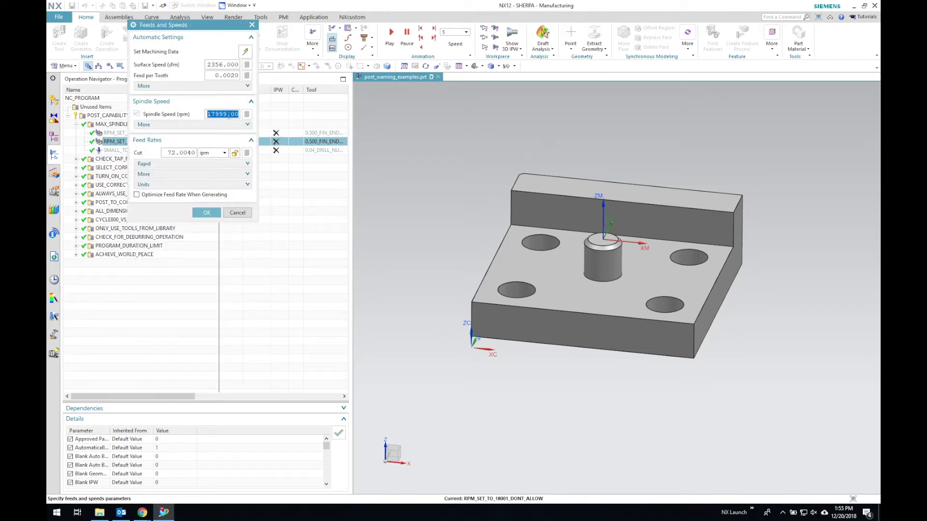
pyautogui.write('18001')
pyautogui.doubleClick(229, 115)
pyautogui.click(214, 212)
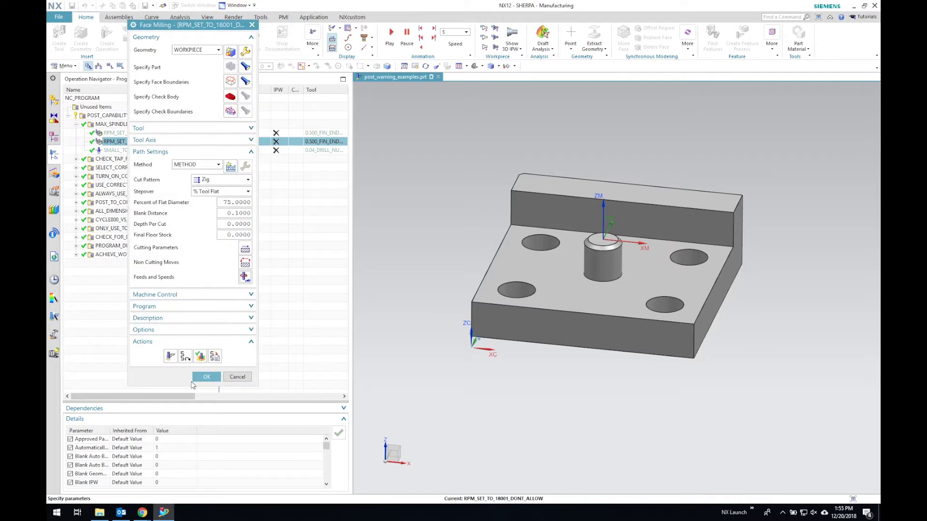
pyautogui.click(206, 377)
# Give SMALL_TOOL_DIAMETER_SFM_LIMITED 350 sfm surface speed and 0.001 feed per tooth
pyautogui.doubleClick(124, 151)
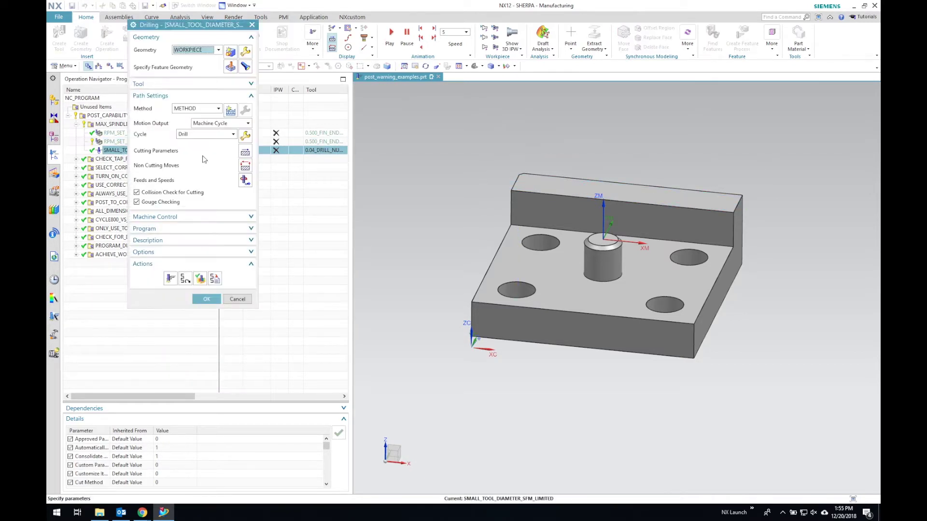
pyautogui.click(245, 180)
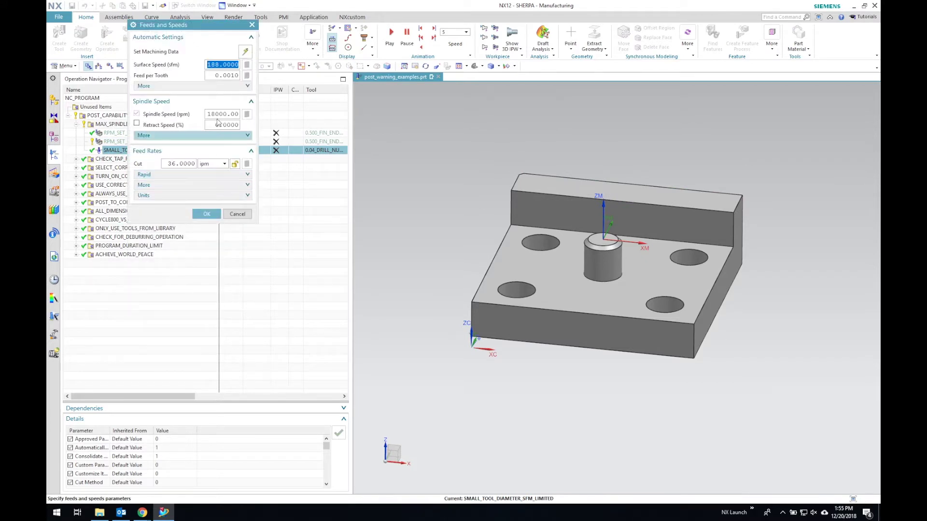
pyautogui.write('350')
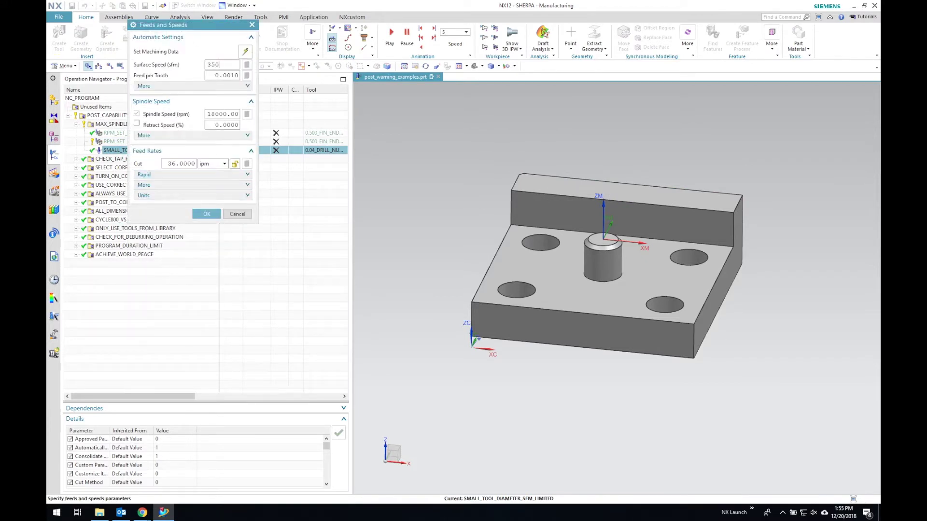
pyautogui.click(246, 64)
pyautogui.doubleClick(236, 76)
pyautogui.write('.001')
pyautogui.click(246, 76)
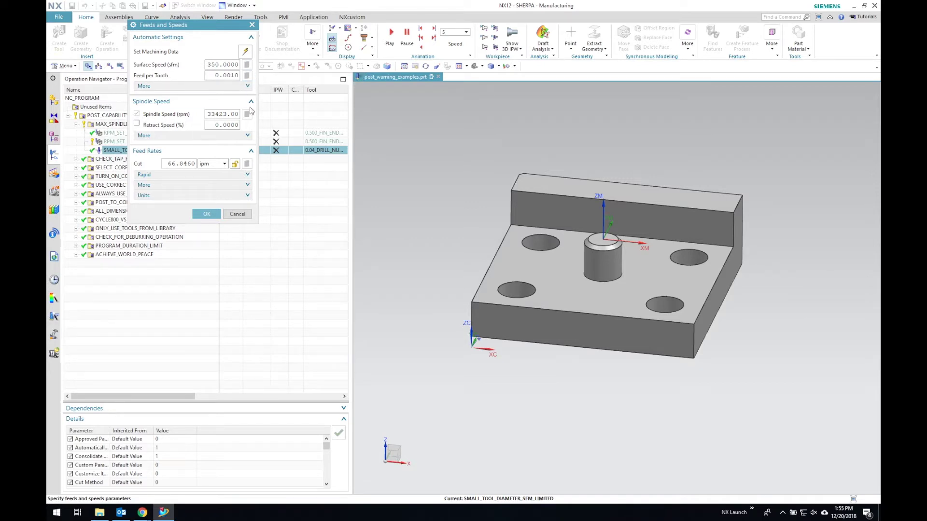
pyautogui.click(206, 214)
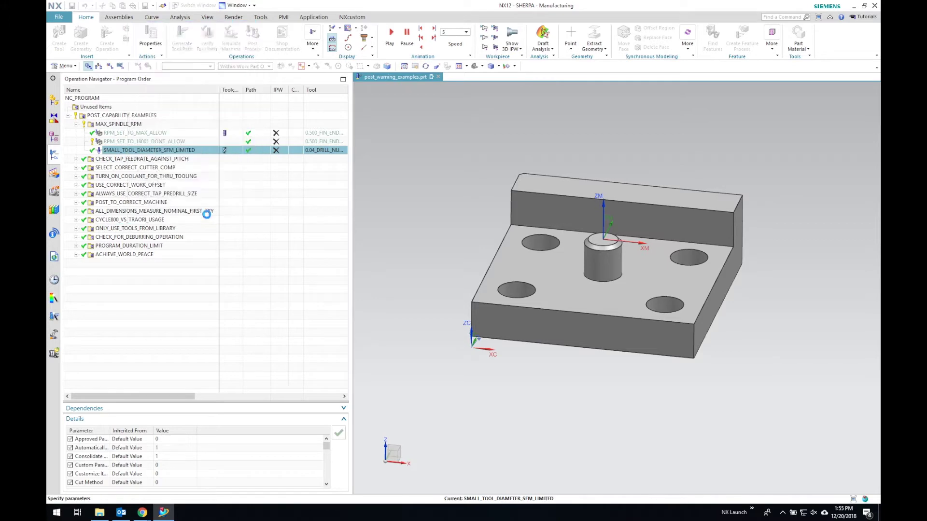
pyautogui.click(207, 298)
pyautogui.click(149, 341)
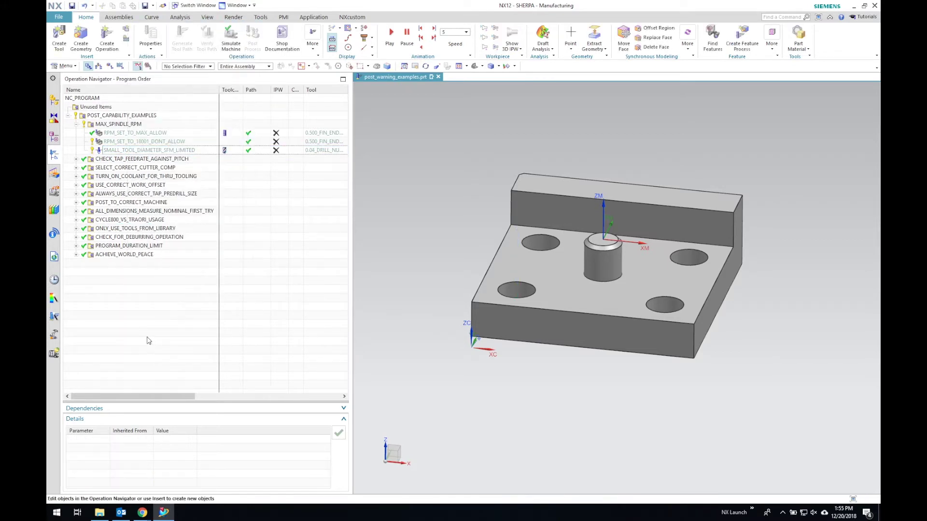
pyautogui.click(122, 116)
# Post MAX_SPINDLE_RPM with mill3axSPINDLESPEED over the existing file and acknowledge the RPM warning
pyautogui.click(118, 125)
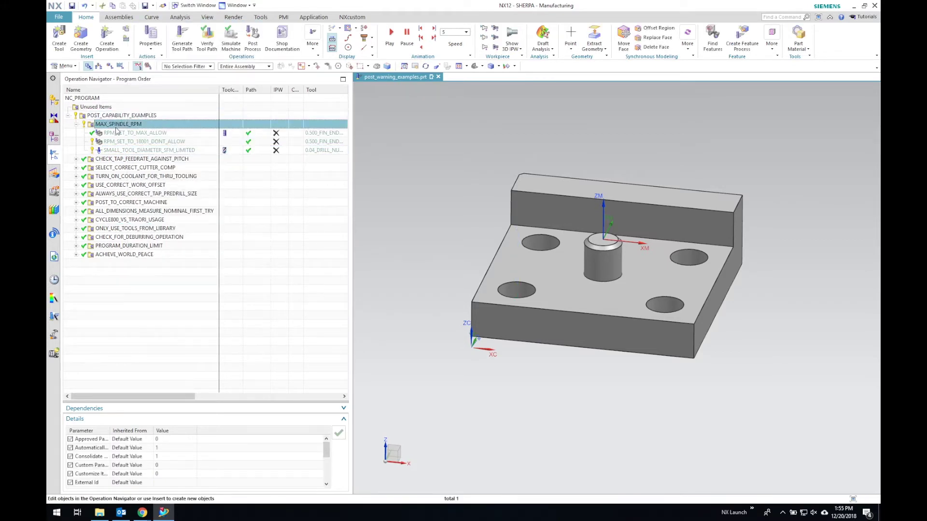
pyautogui.click(253, 40)
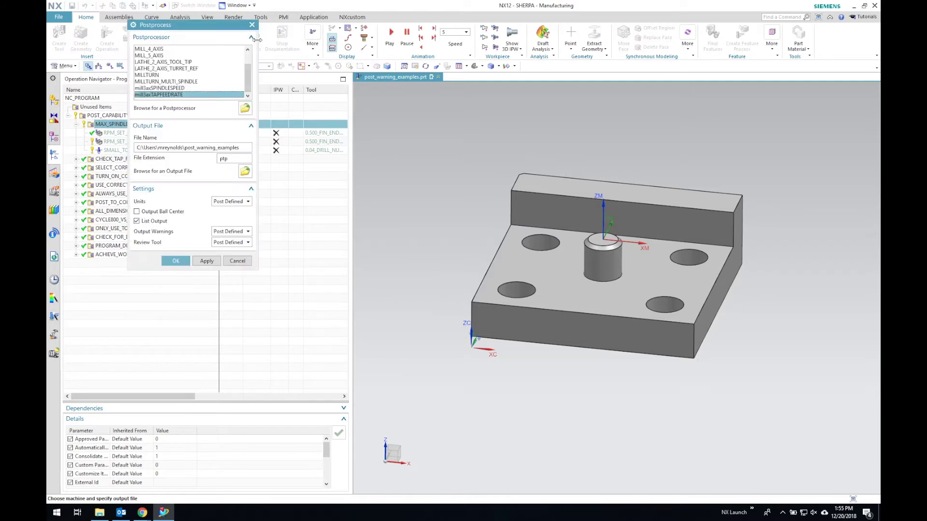
pyautogui.click(164, 89)
pyautogui.click(176, 261)
pyautogui.click(418, 281)
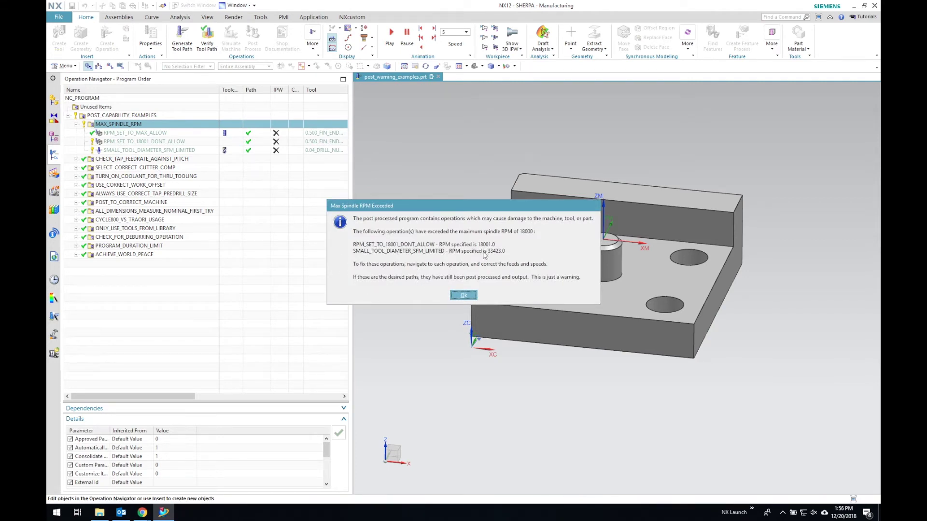
pyautogui.click(464, 295)
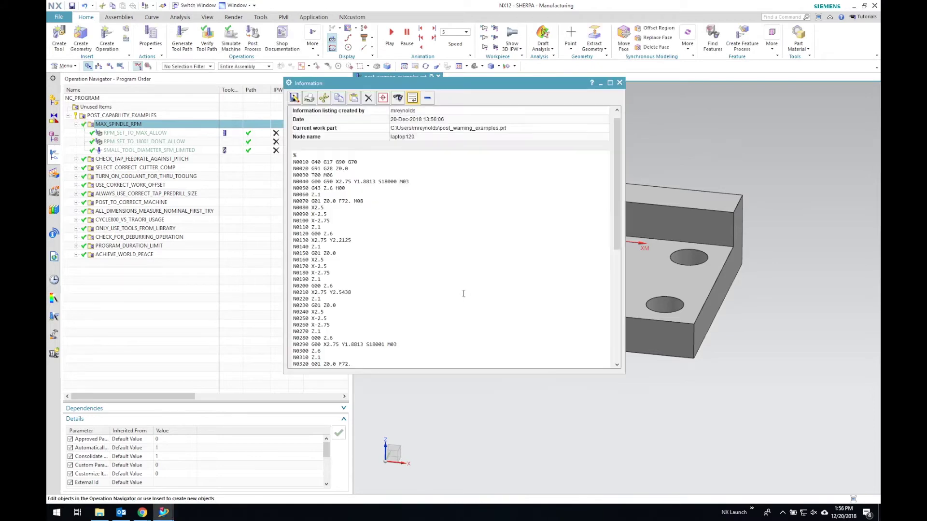
pyautogui.click(620, 82)
# Lower RPM_SET_TO_18001_DONT_ALLOW's spindle speed to 17999 rpm
pyautogui.click(148, 142)
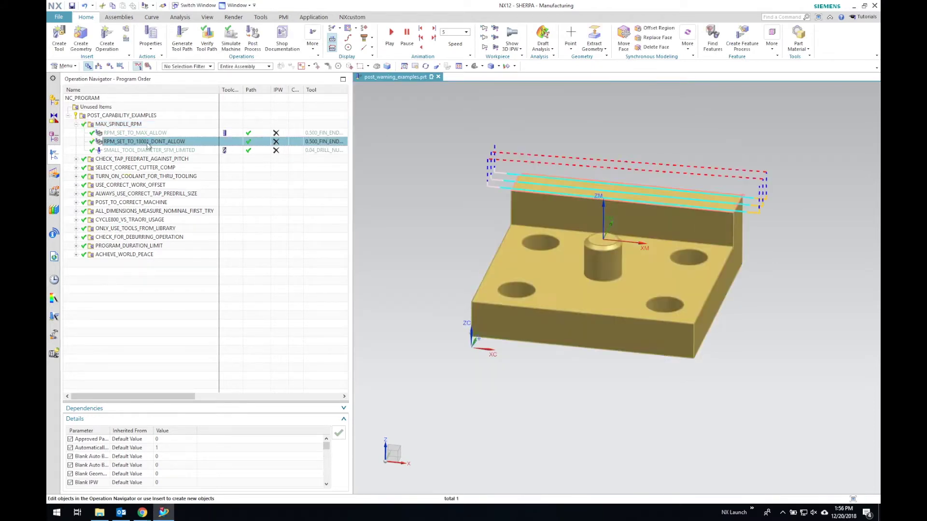
pyautogui.doubleClick(148, 143)
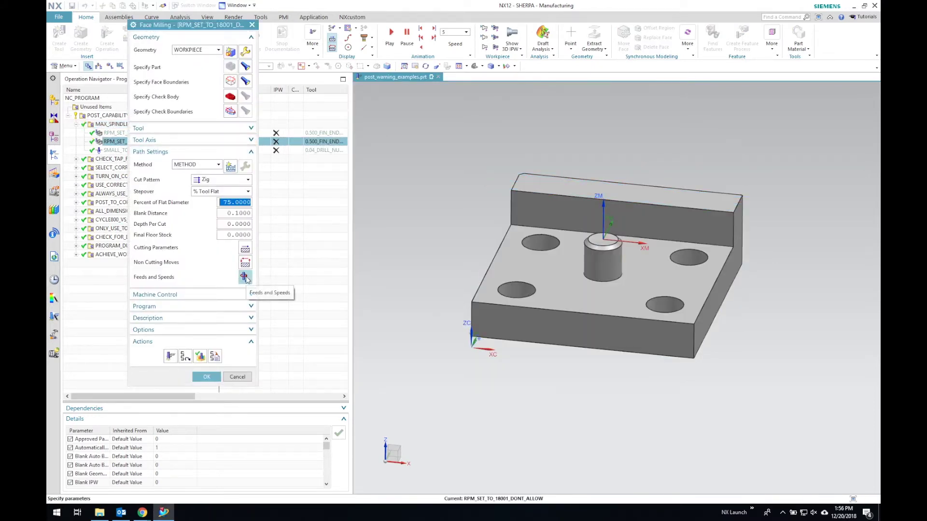
pyautogui.click(244, 278)
pyautogui.click(226, 114)
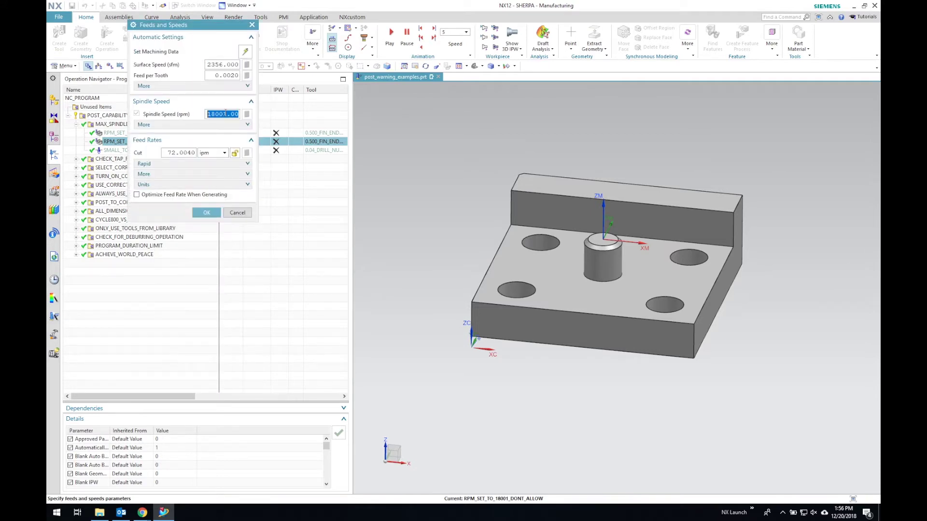
pyautogui.write('17999')
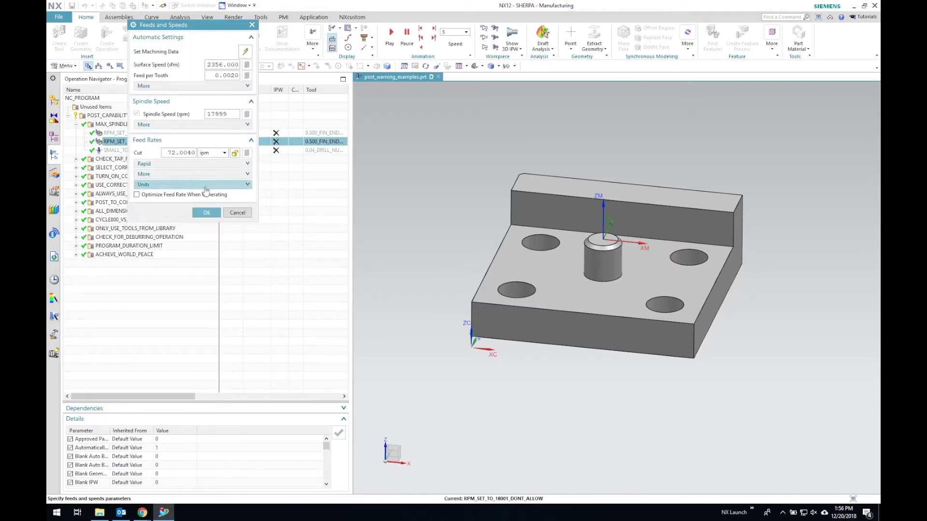
pyautogui.click(207, 213)
pyautogui.click(217, 377)
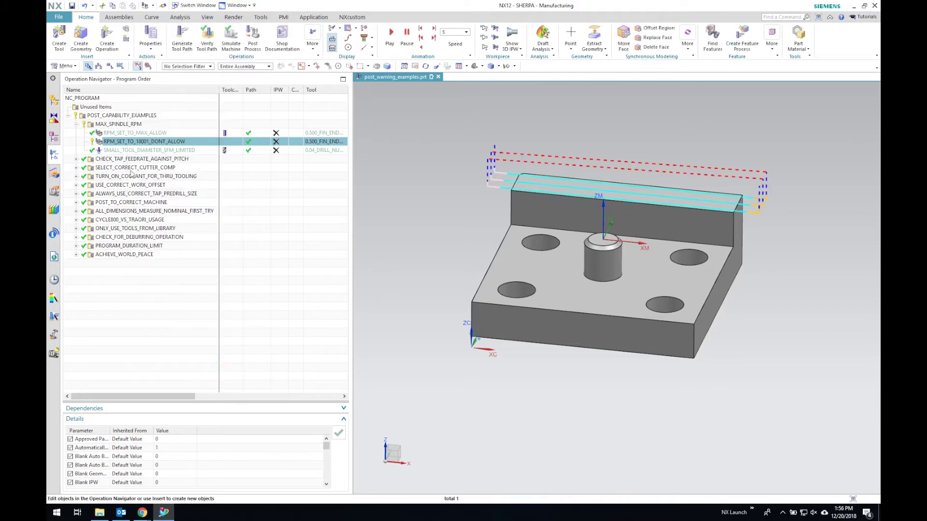
# Set SMALL_TOOL_DIAMETER_SFM_LIMITED to 18000 rpm with 0.0010 feed per tooth, giving 36 ipm
pyautogui.doubleClick(132, 150)
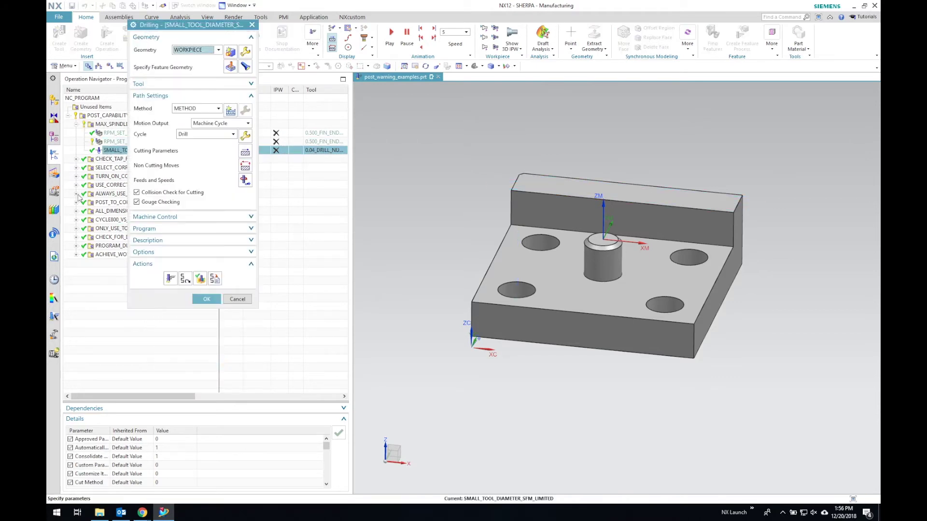
pyautogui.click(245, 180)
pyautogui.click(217, 114)
pyautogui.write('1')
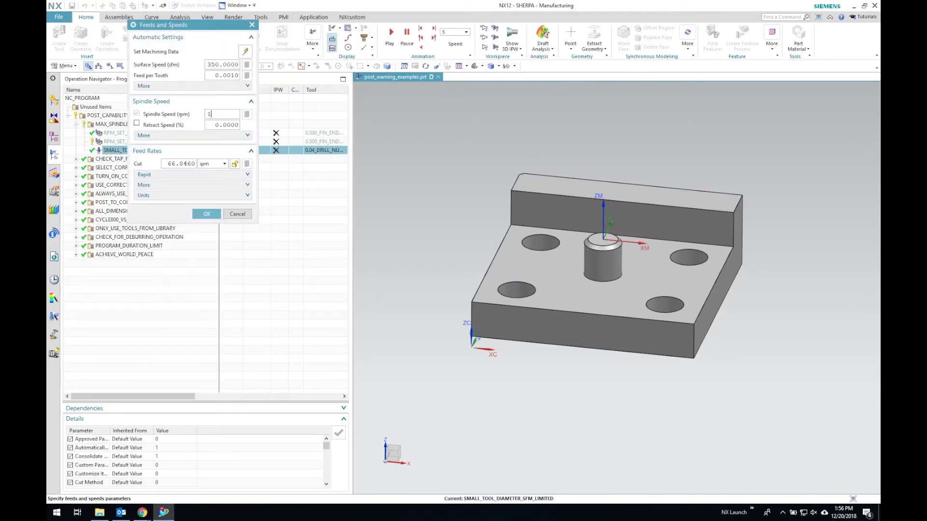
pyautogui.write('8000')
pyautogui.doubleClick(217, 114)
pyautogui.click(246, 114)
pyautogui.doubleClick(232, 75)
pyautogui.write('.')
pyautogui.click(247, 75)
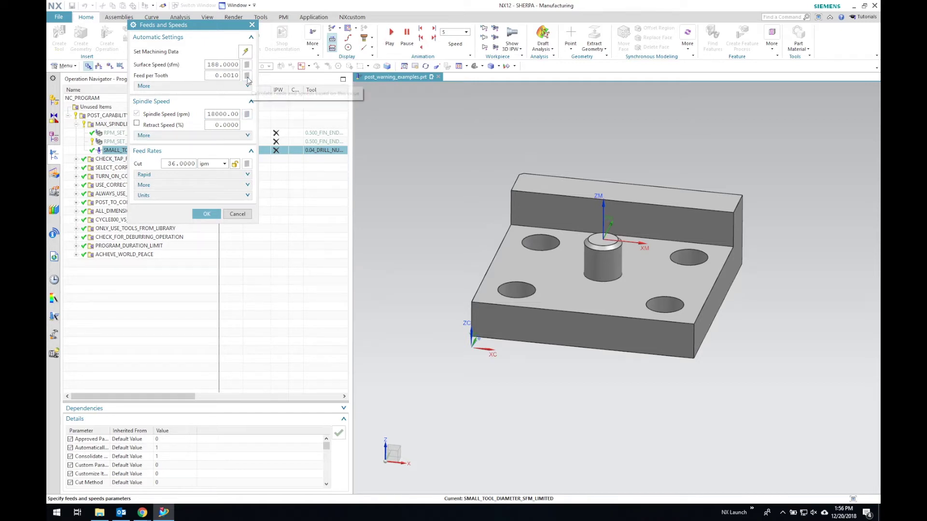
pyautogui.click(207, 214)
pyautogui.click(208, 296)
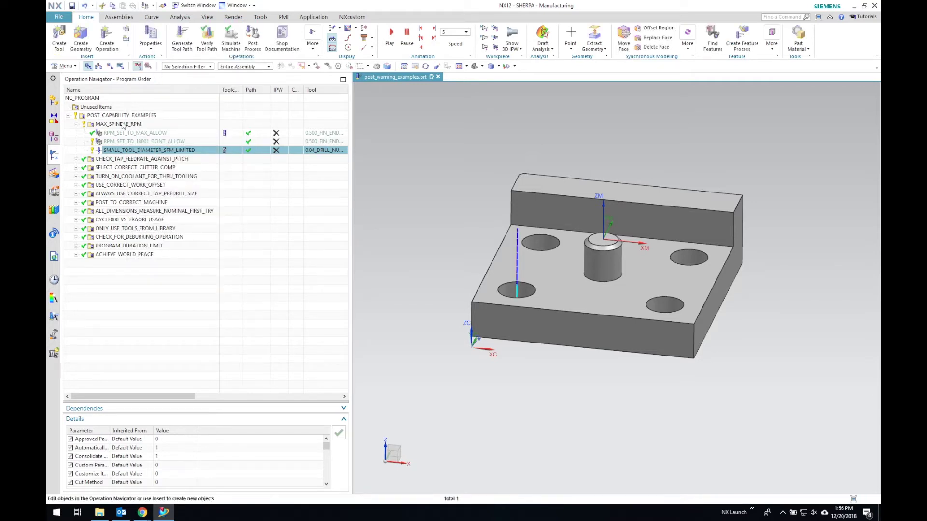
# Re-post MAX_SPINDLE_RPM over post_warning_examples.ptp and check the S18000, S17999 and F36 G-code
pyautogui.click(123, 125)
pyautogui.click(251, 42)
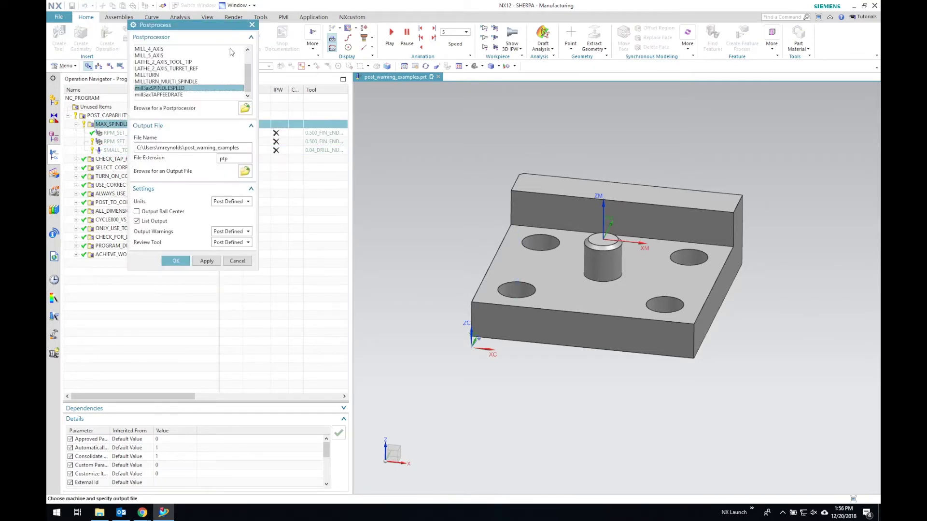
pyautogui.click(183, 263)
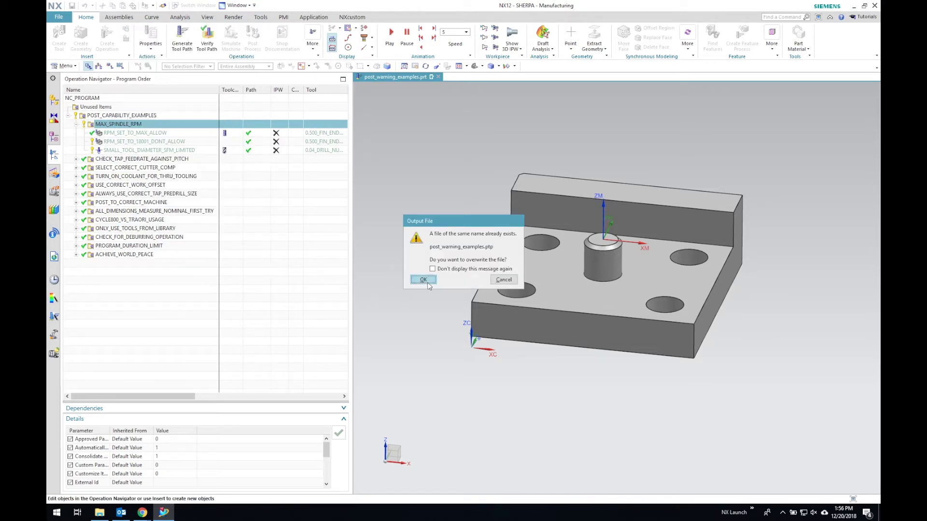
pyautogui.click(423, 280)
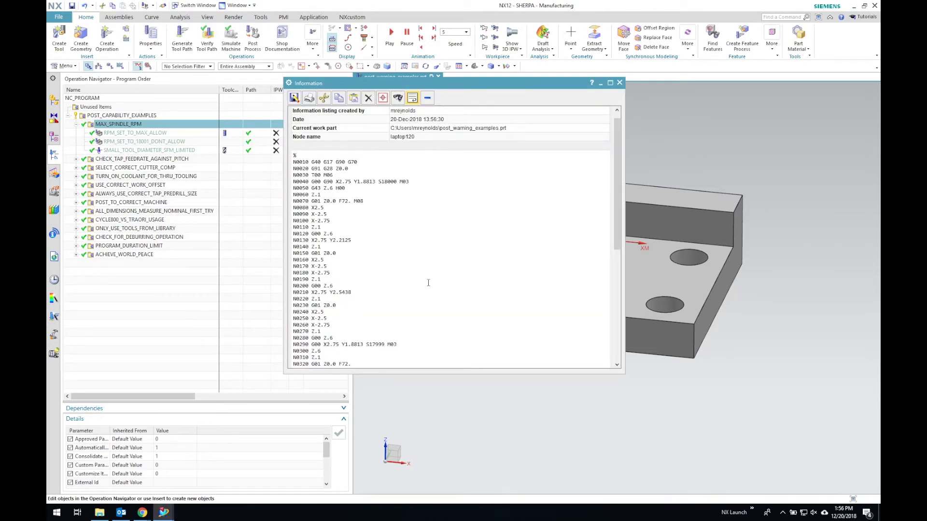
pyautogui.click(425, 240)
pyautogui.moveTo(401, 358); pyautogui.dragTo(401, 333)
pyautogui.click(400, 344)
pyautogui.scroll(-9, 428, 337)
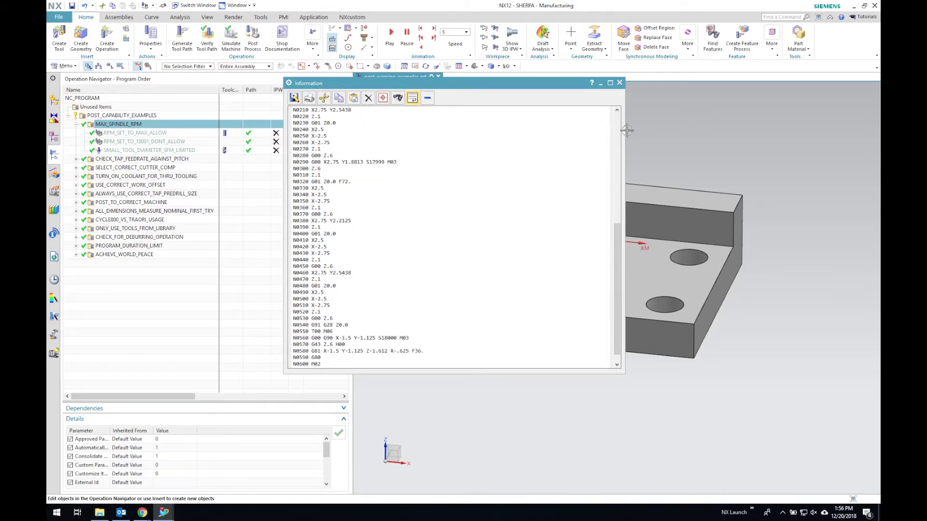
pyautogui.click(620, 83)
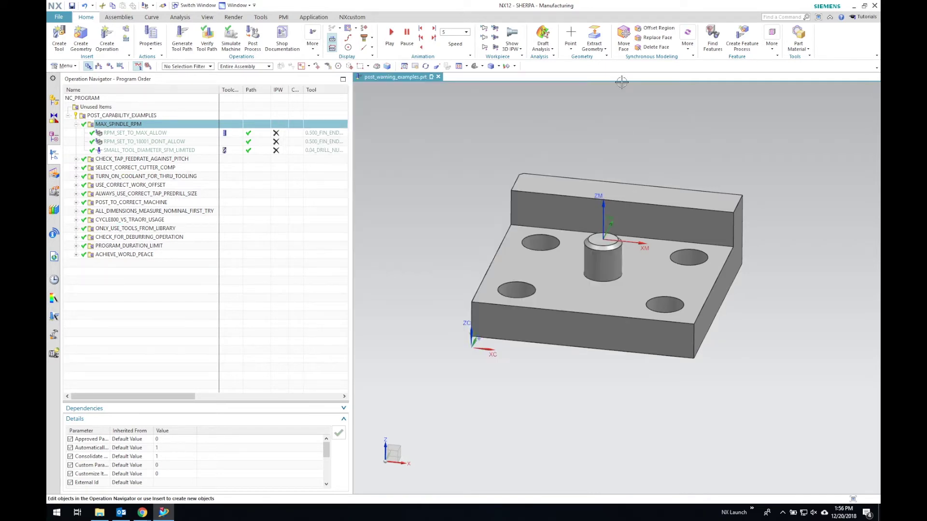
# Collapse MAX_SPINDLE_RPM and expand the CHECK_TAP_FEEDRATE_AGAINST_PITCH group
pyautogui.click(125, 311)
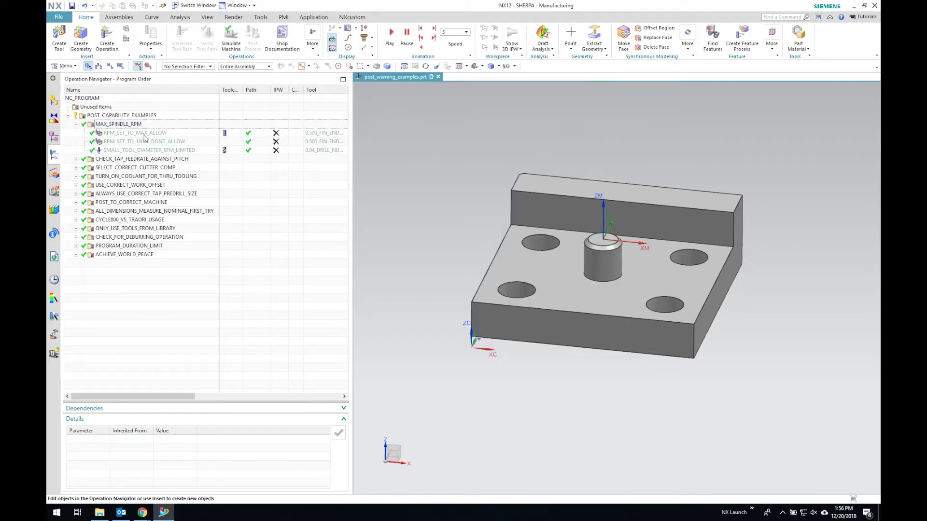
pyautogui.click(144, 136)
pyautogui.press('Escape')
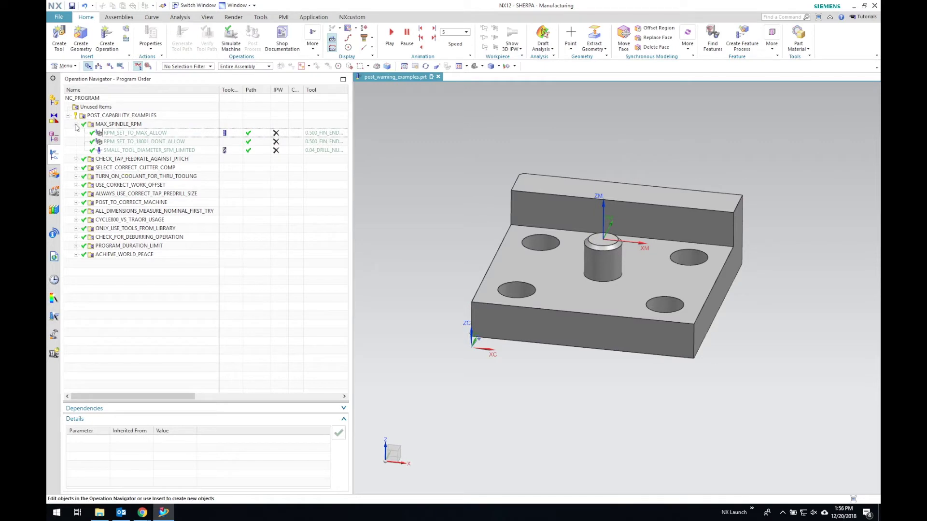
pyautogui.click(75, 125)
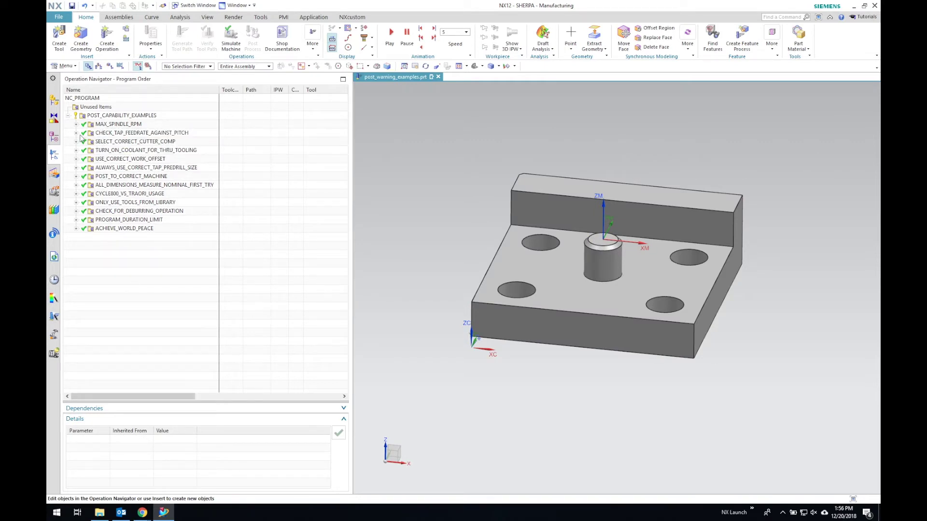
pyautogui.click(76, 134)
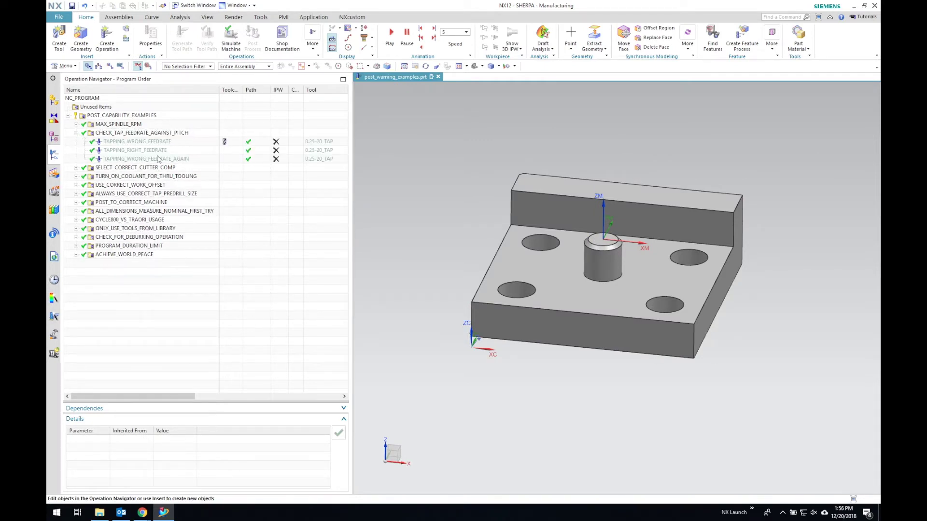
# Inspect TAPPING_WRONG_FEEDRATE's 0.0500 tap pitch against its 0.0218 feed per tooth, then cancel
pyautogui.doubleClick(138, 142)
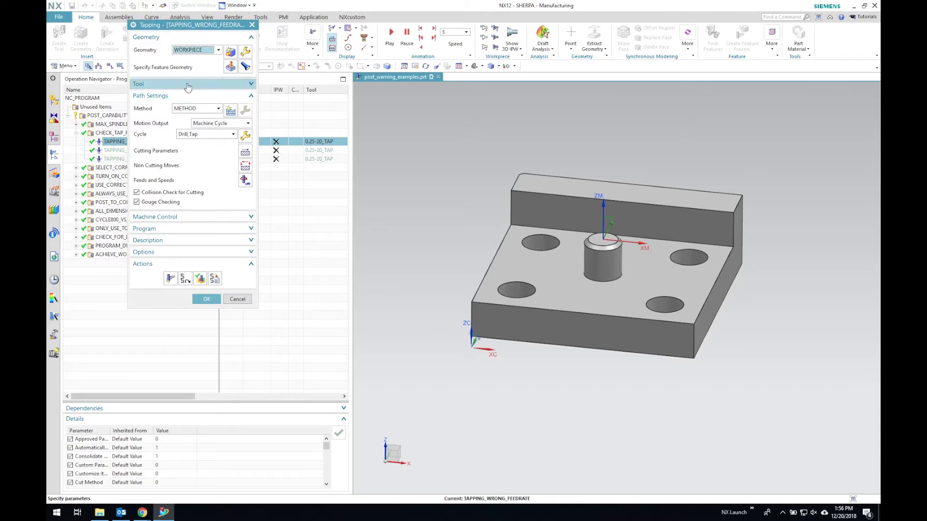
pyautogui.click(188, 85)
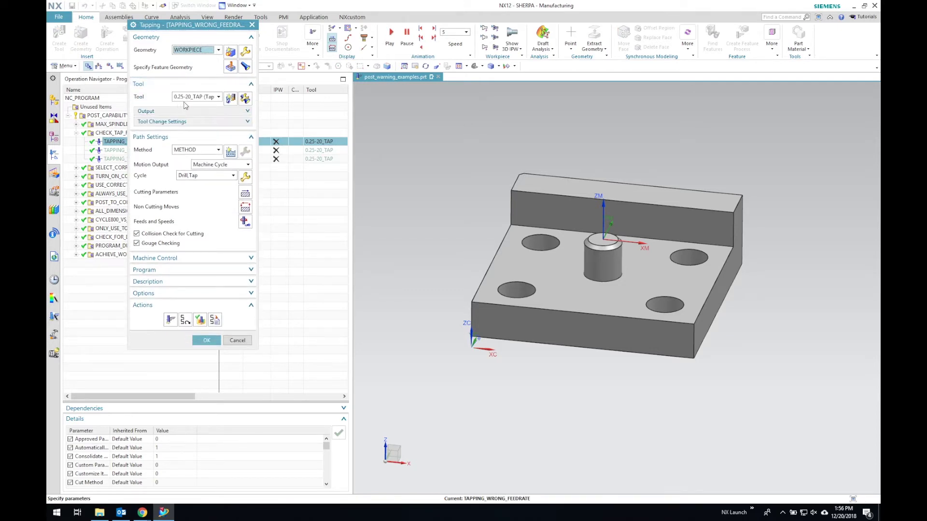
pyautogui.click(245, 98)
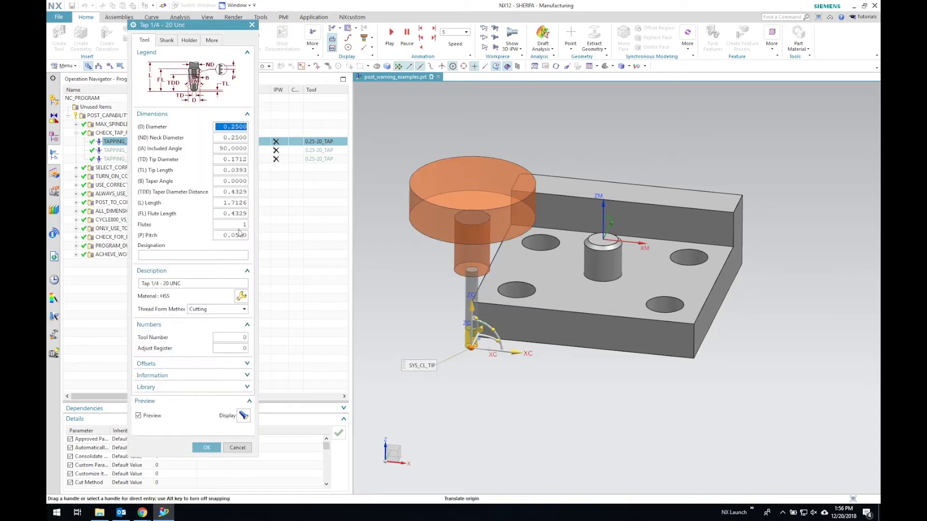
pyautogui.click(239, 233)
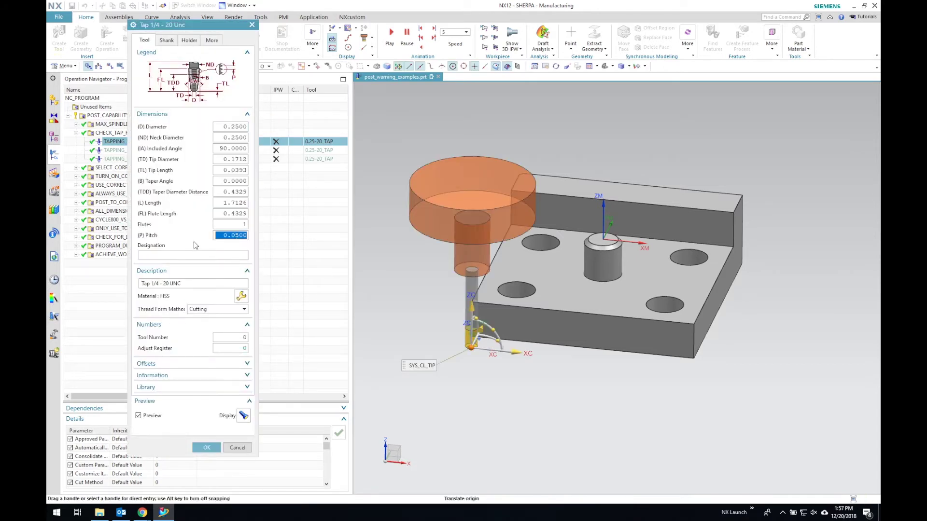
pyautogui.click(227, 449)
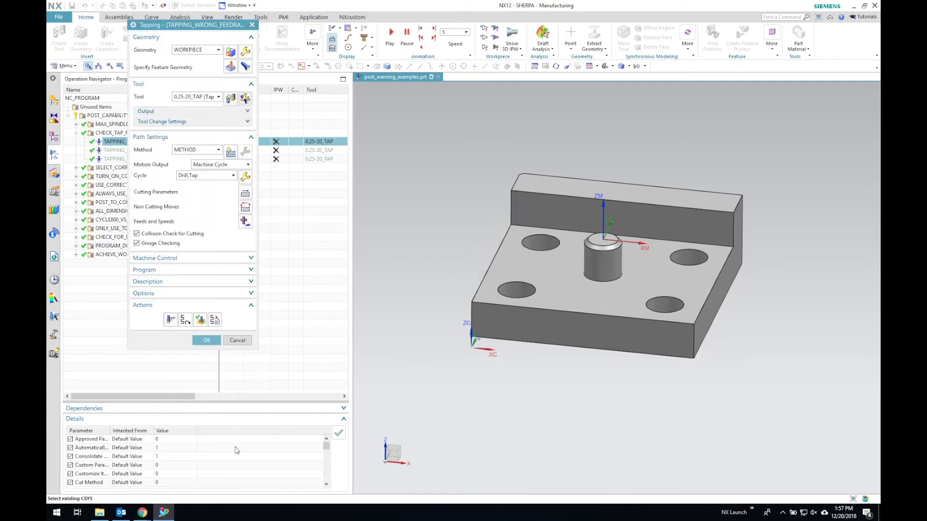
pyautogui.click(245, 222)
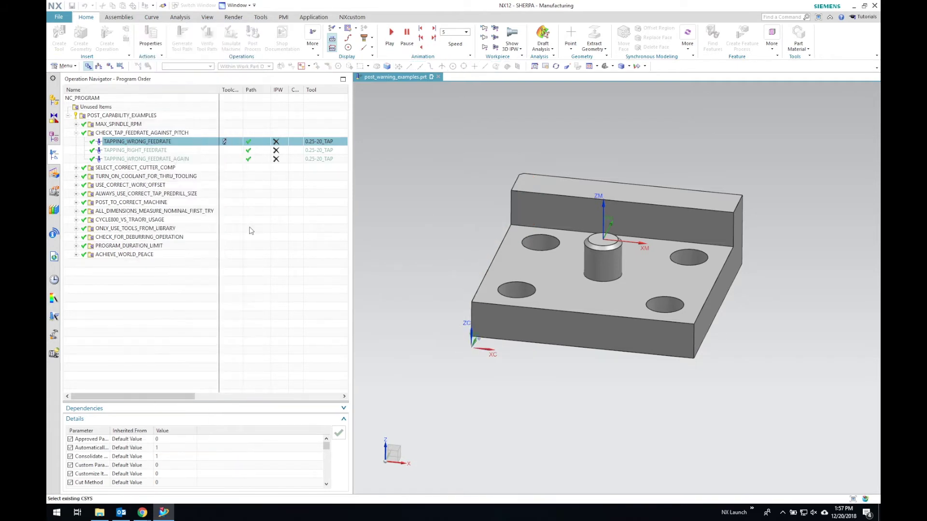
pyautogui.click(219, 76)
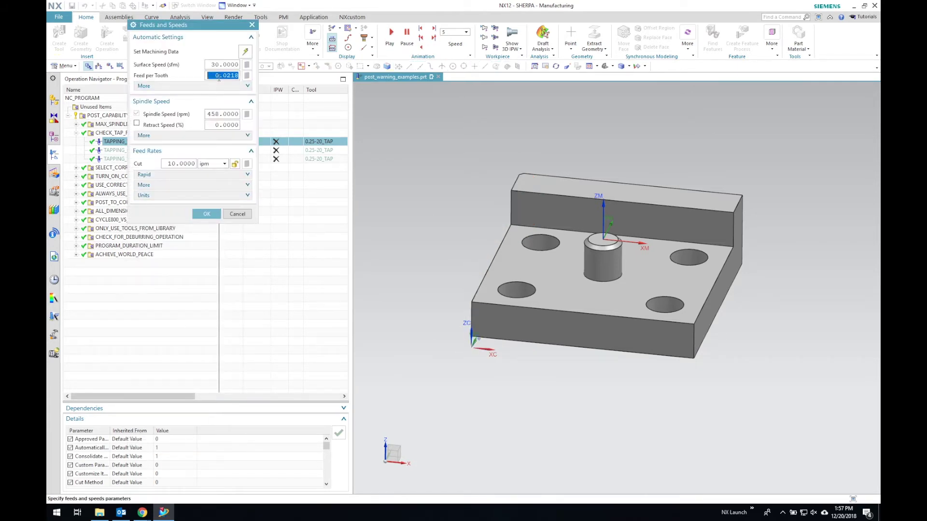
pyautogui.click(237, 214)
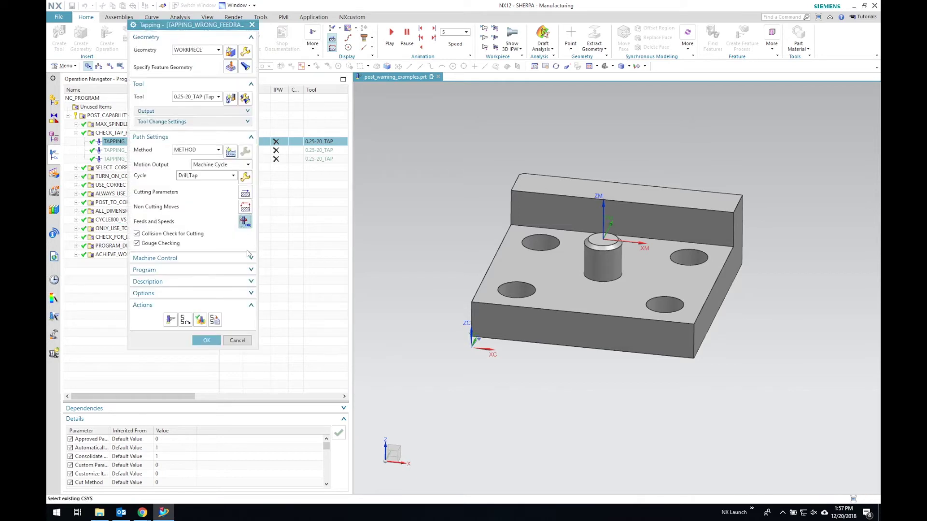
pyautogui.click(237, 341)
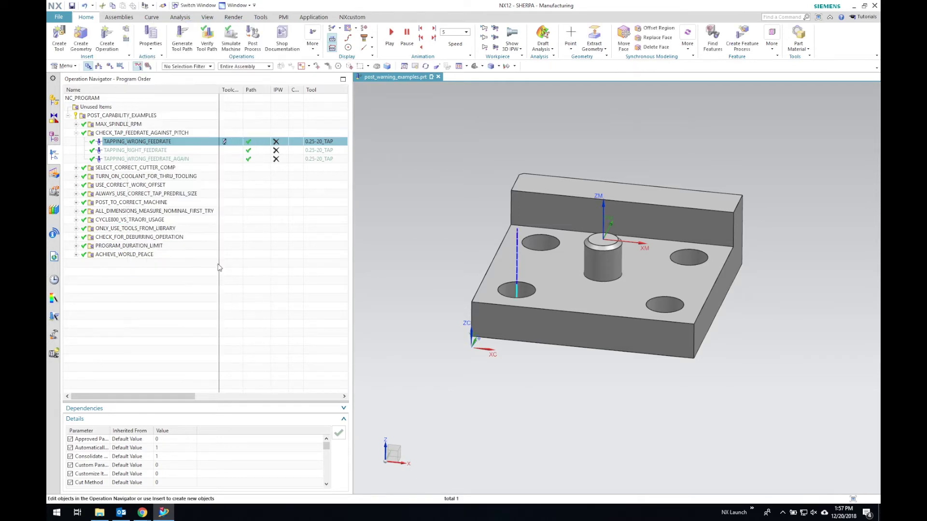
# Review TAPPING_RIGHT_FEEDRATE's feeds and speeds and accept the operation
pyautogui.doubleClick(136, 151)
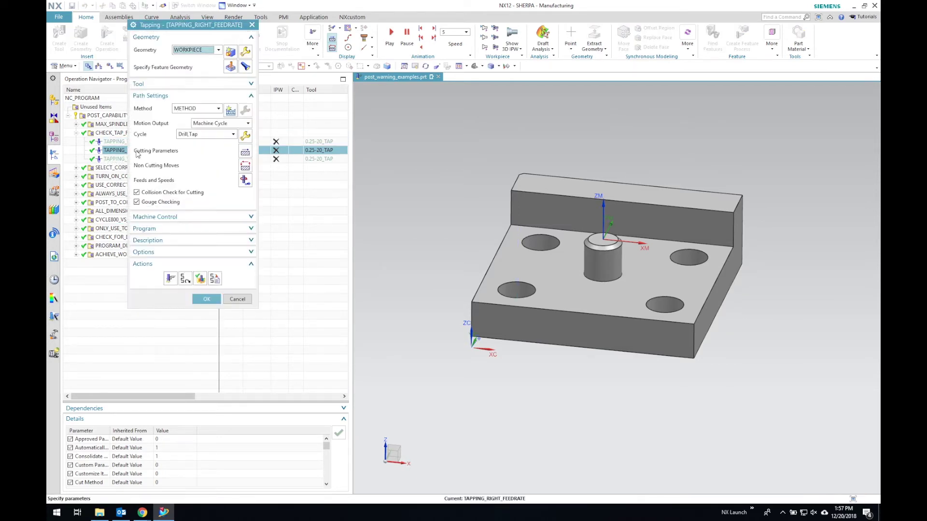
pyautogui.click(246, 180)
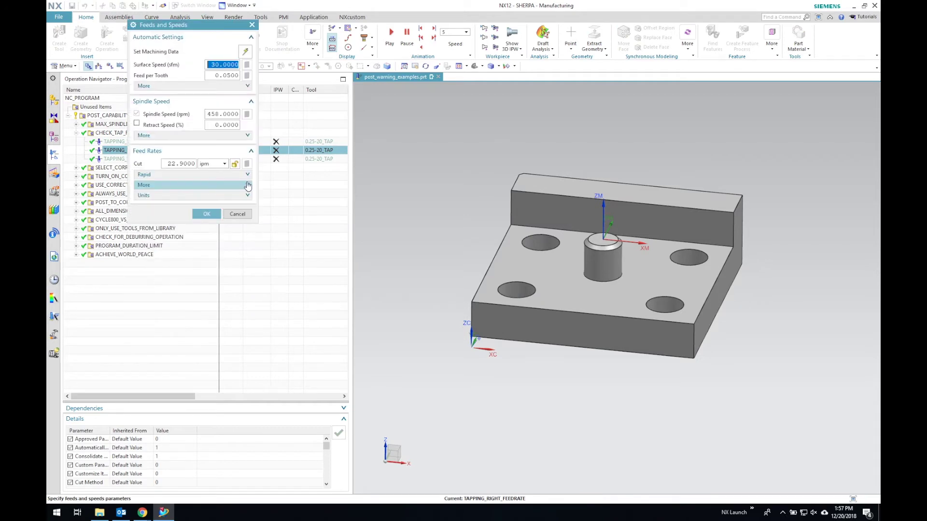
pyautogui.press('Tab')
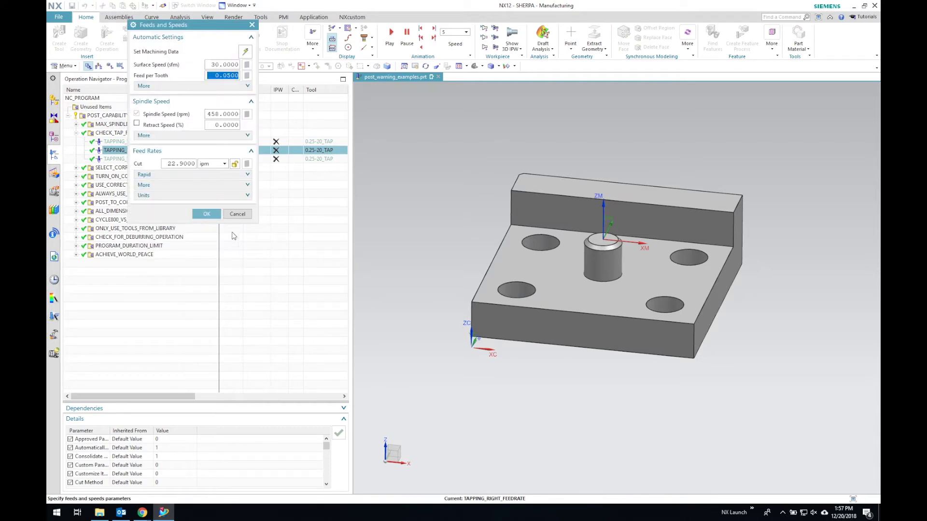
pyautogui.click(207, 214)
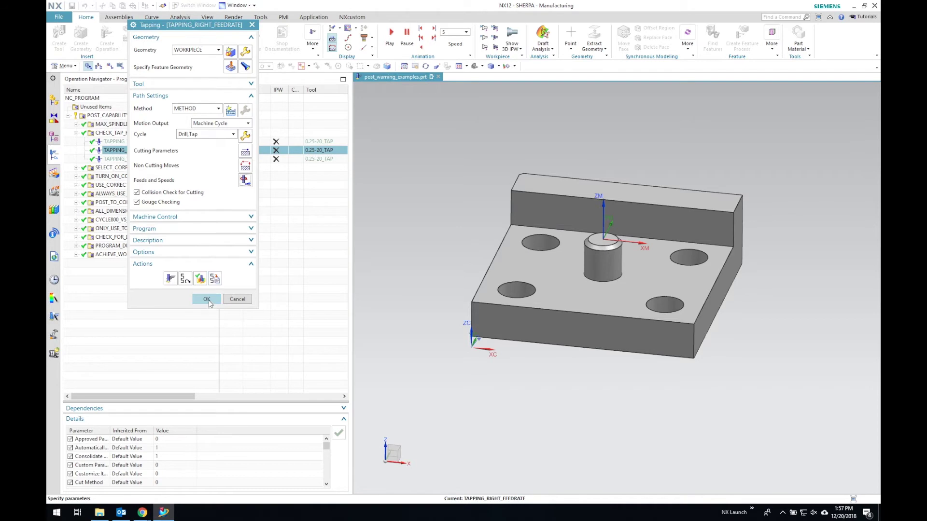
pyautogui.click(206, 299)
pyautogui.click(147, 137)
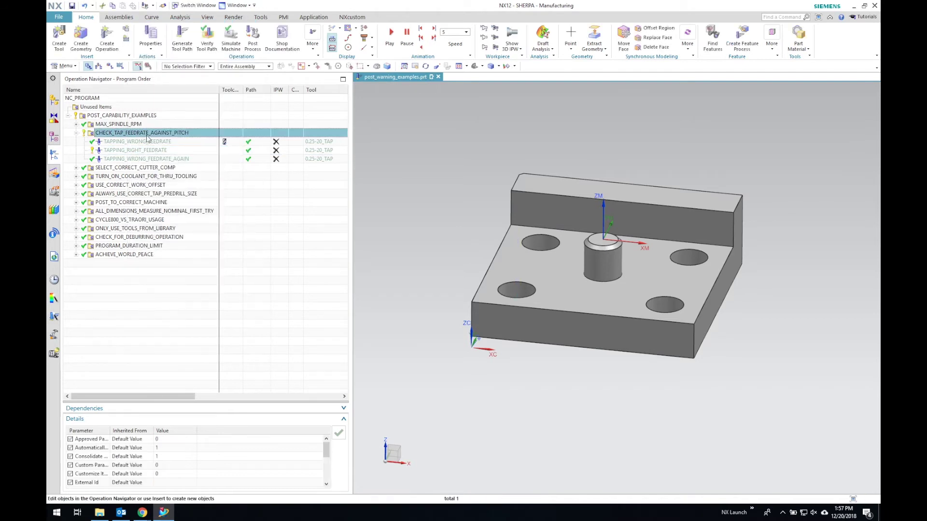
# Post the tapping group with mill3axTAPFEEDRATE, overwriting the output, and dismiss the tap breakage warning
pyautogui.click(253, 47)
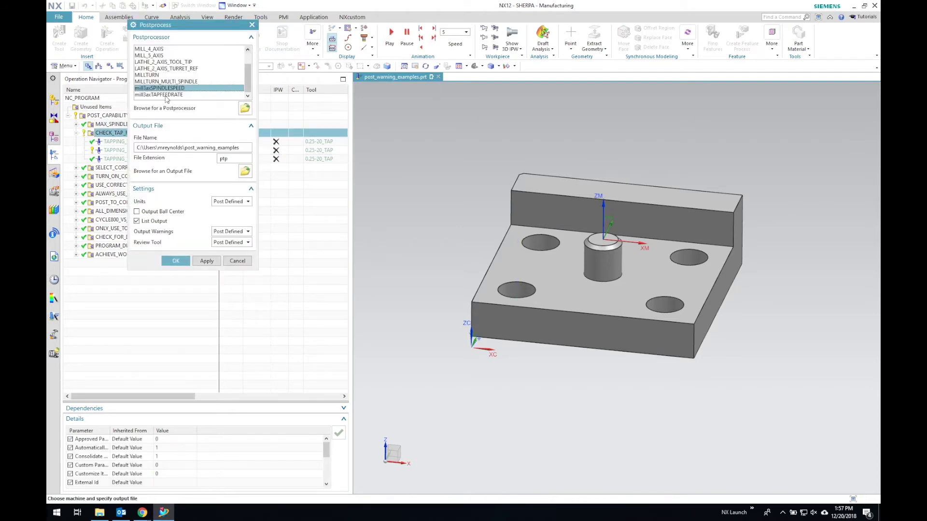
pyautogui.click(167, 95)
pyautogui.click(181, 263)
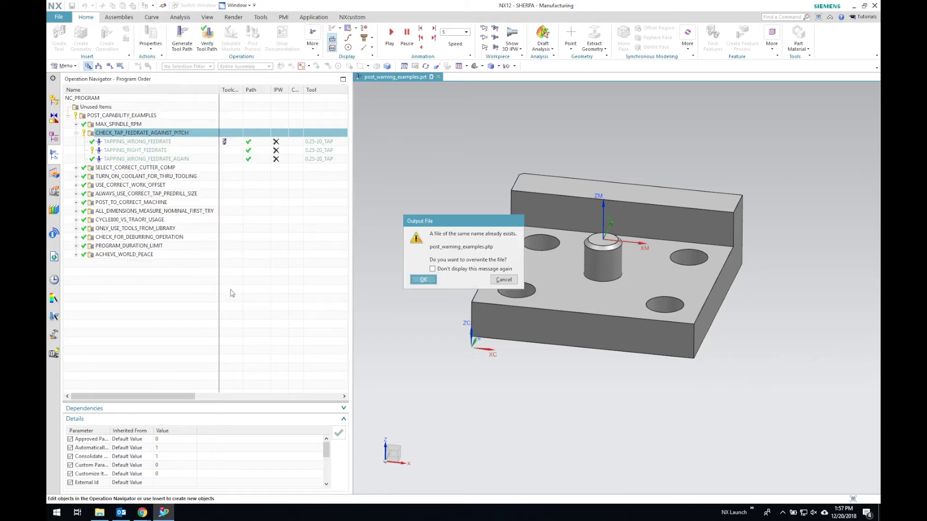
pyautogui.click(423, 280)
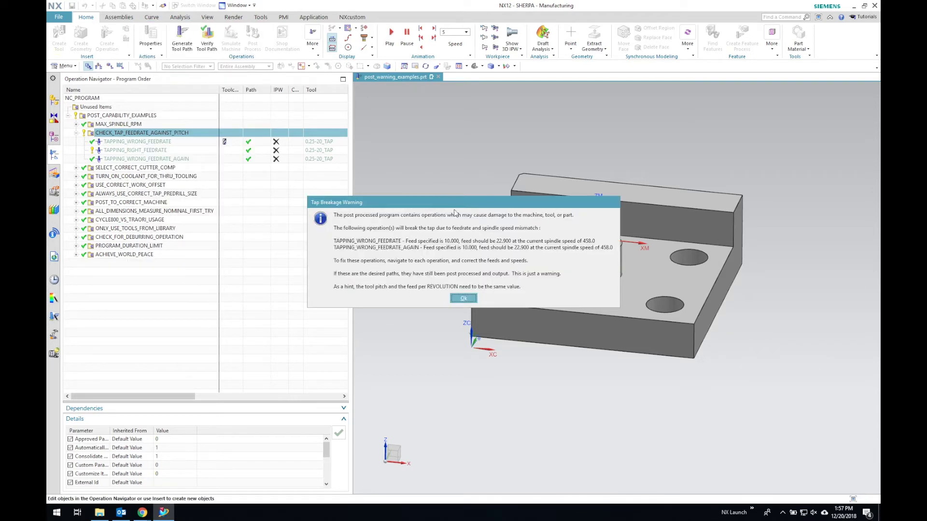
pyautogui.moveTo(450, 201); pyautogui.dragTo(440, 182)
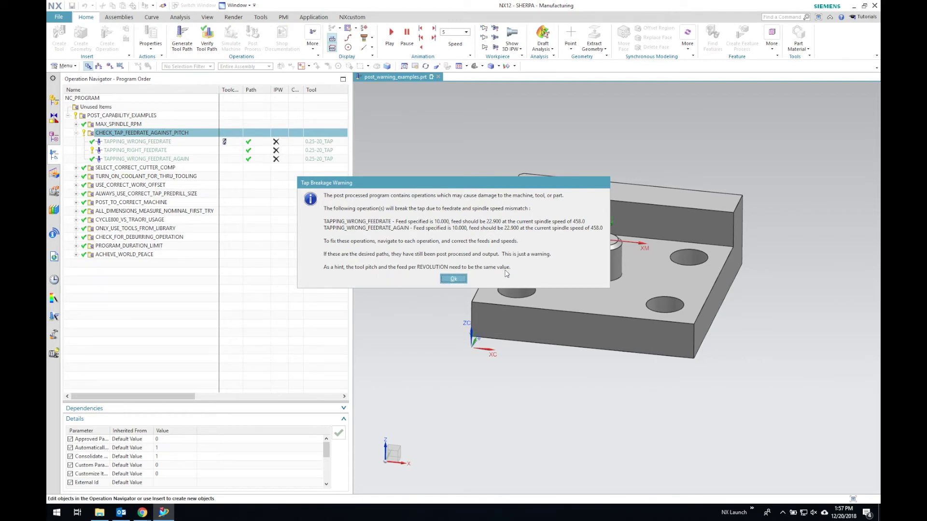
pyautogui.click(454, 279)
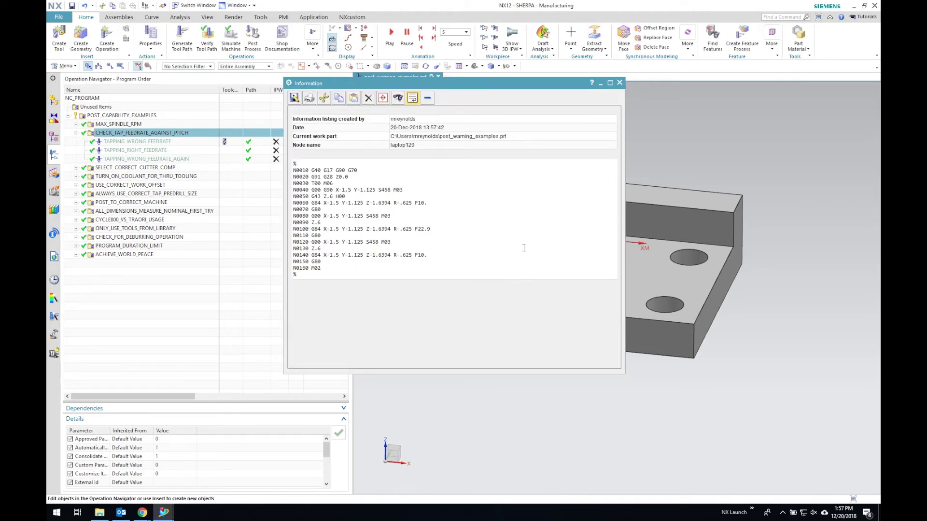
# Highlight the F10 feeds on lines N0060 and N0140, then close the G-code listing
pyautogui.moveTo(421, 203); pyautogui.dragTo(424, 203)
pyautogui.doubleClick(418, 255)
pyautogui.click(455, 290)
pyautogui.click(620, 83)
pyautogui.click(152, 329)
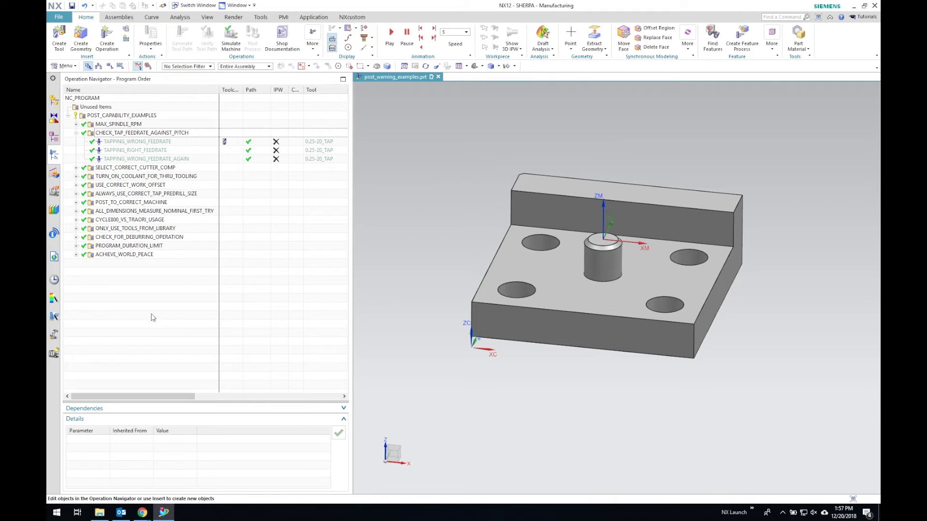
# Expand SELECT_CORRECT_CUTTER_COMP and review CUTTER_COMP_BOX_CHECKED_DONT_ALLOW's non-cutting move settings
pyautogui.click(76, 133)
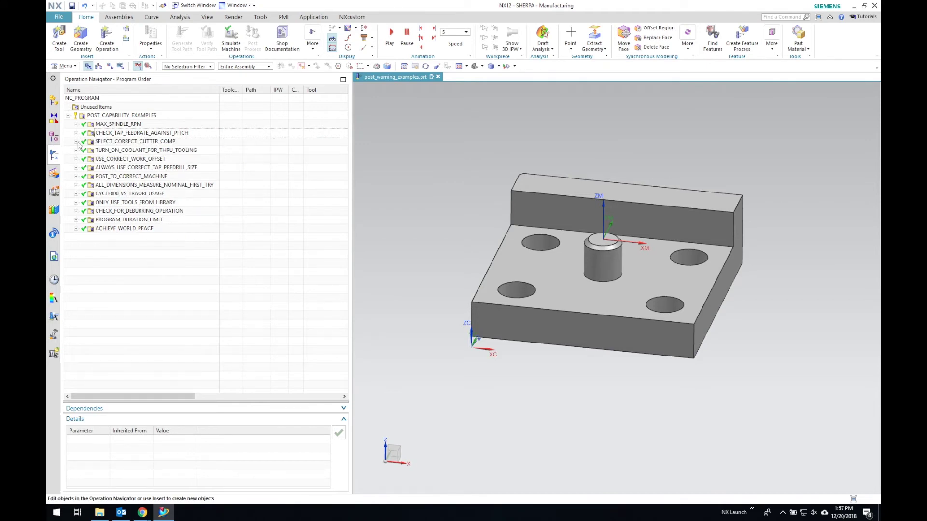
pyautogui.click(75, 142)
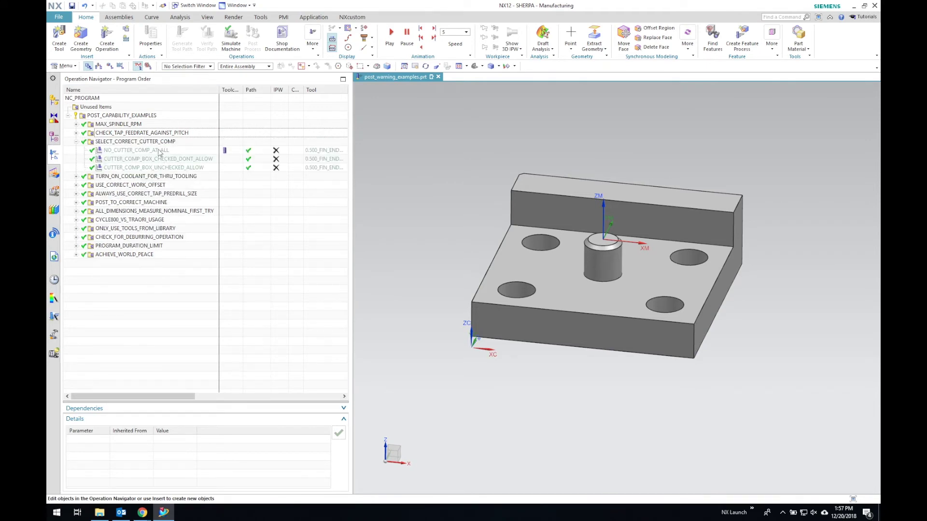
pyautogui.doubleClick(183, 159)
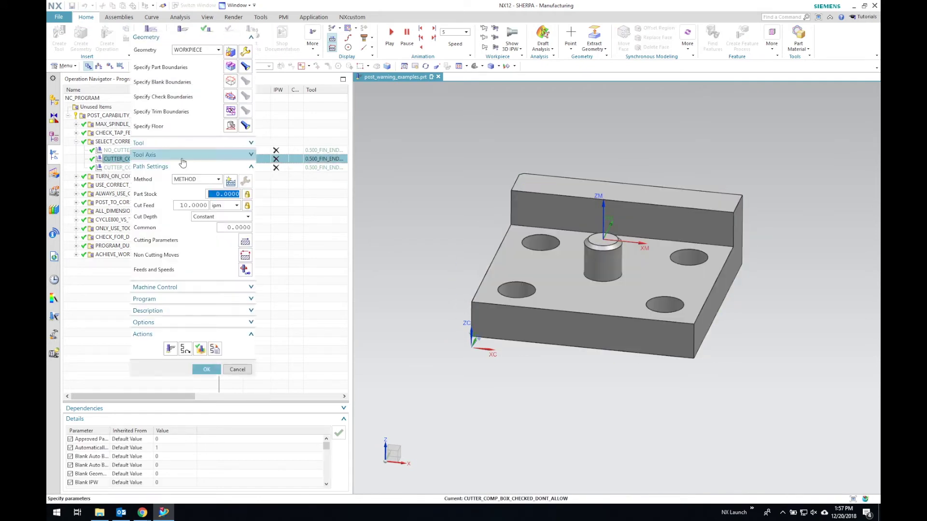
pyautogui.middleClick(241, 255)
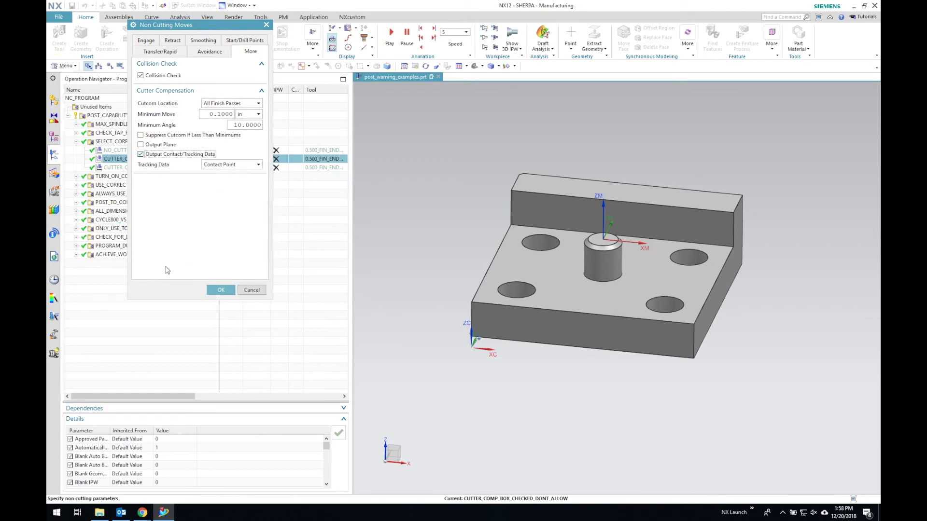
pyautogui.click(219, 290)
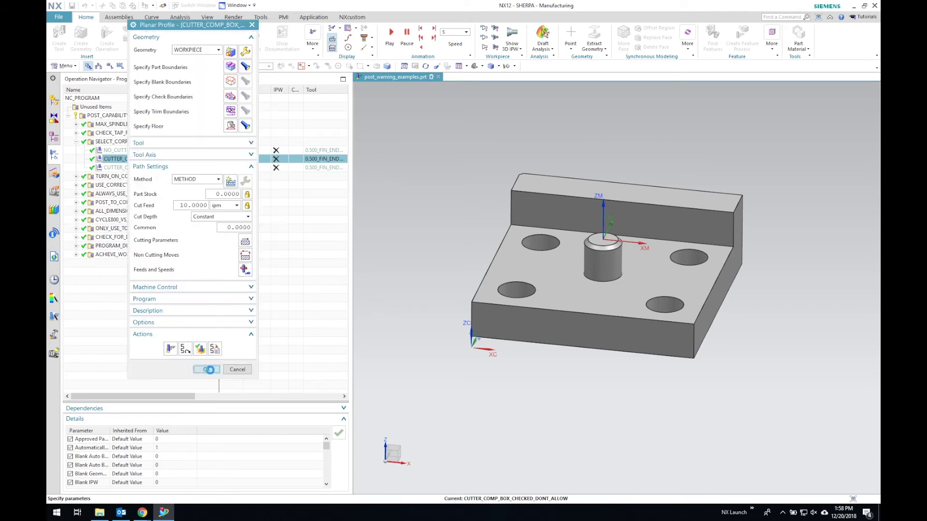
pyautogui.click(207, 370)
# Check CUTTER_COMP_BOX_UNCHECKED_ALLOW's Output Contact/Tracking Data option and regenerate its toolpath
pyautogui.doubleClick(115, 167)
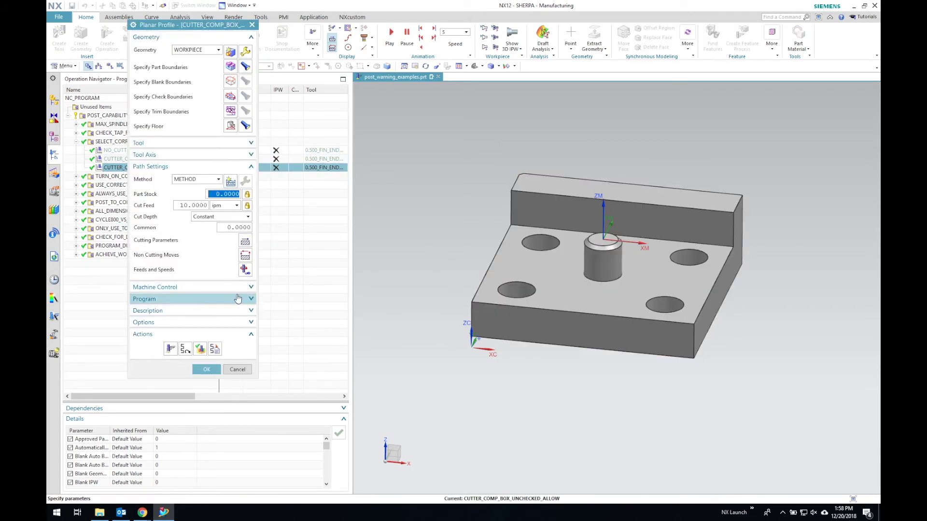
pyautogui.middleClick(236, 256)
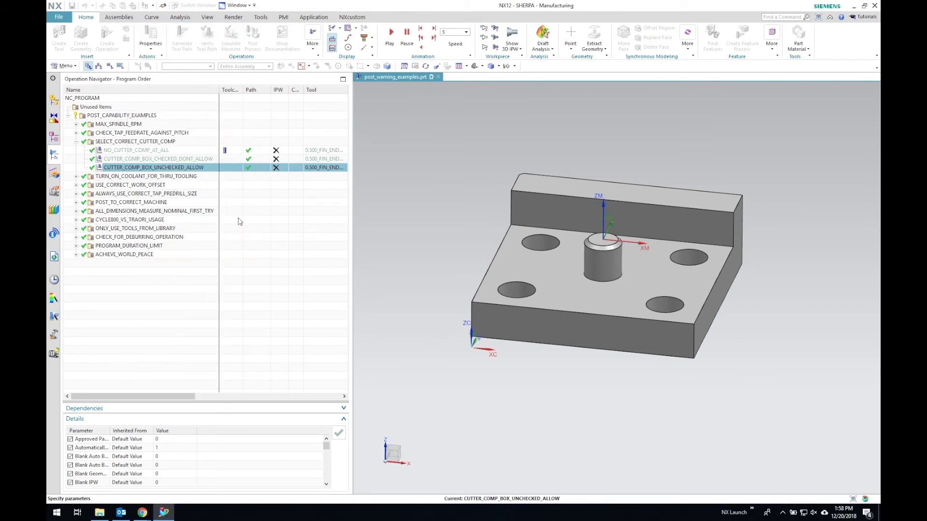
pyautogui.click(185, 155)
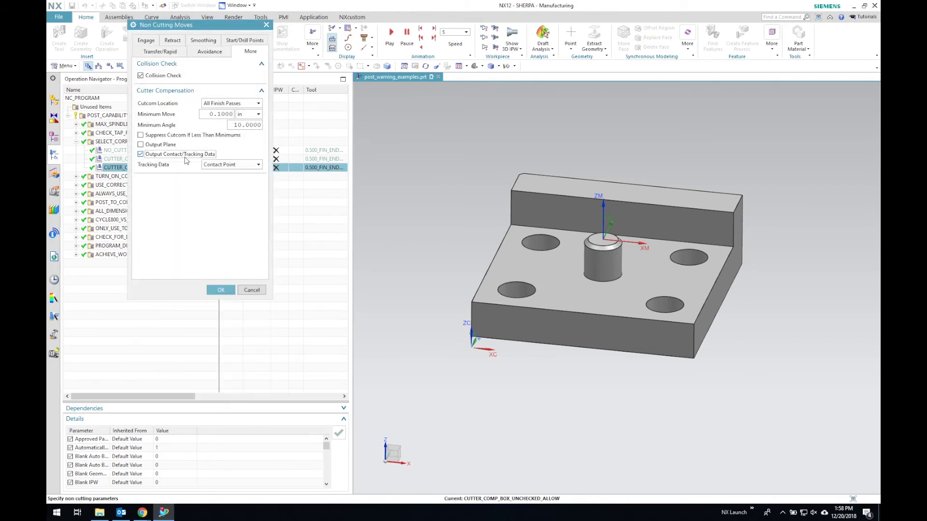
pyautogui.click(183, 155)
pyautogui.click(219, 290)
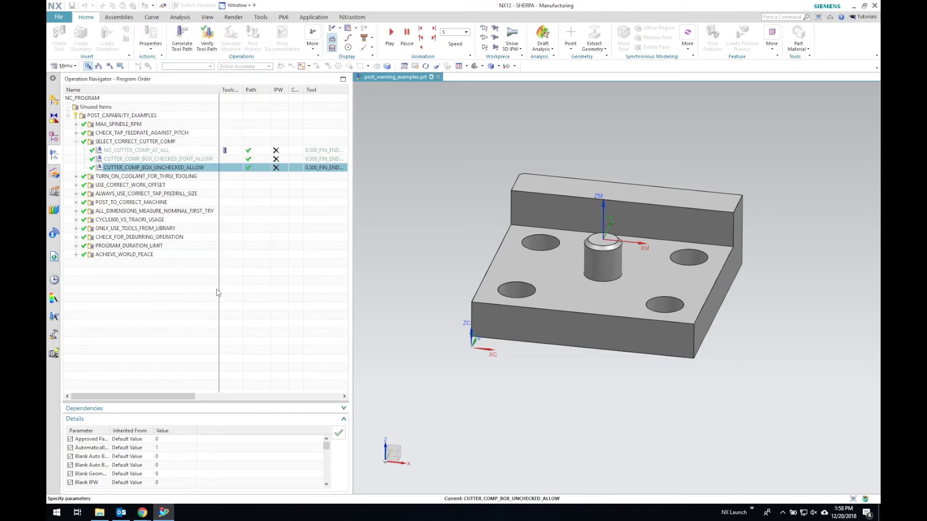
pyautogui.click(203, 370)
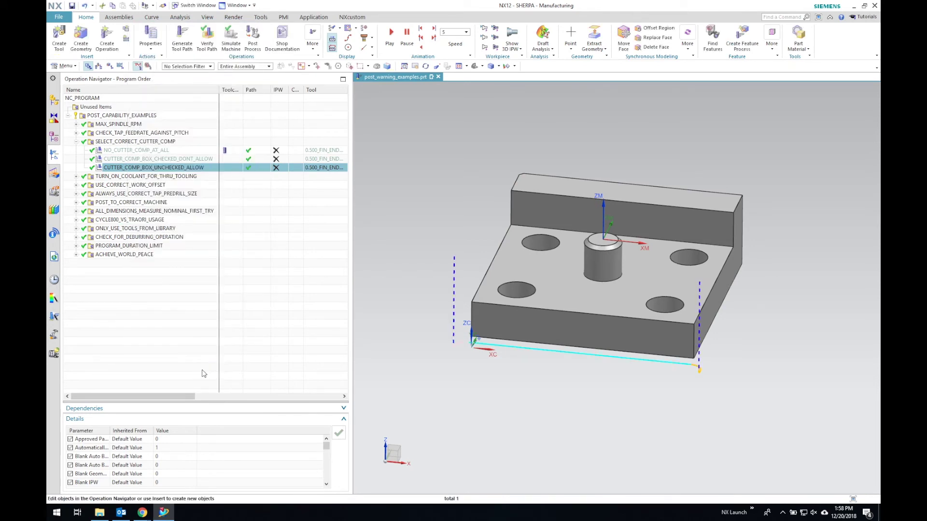
pyautogui.click(129, 142)
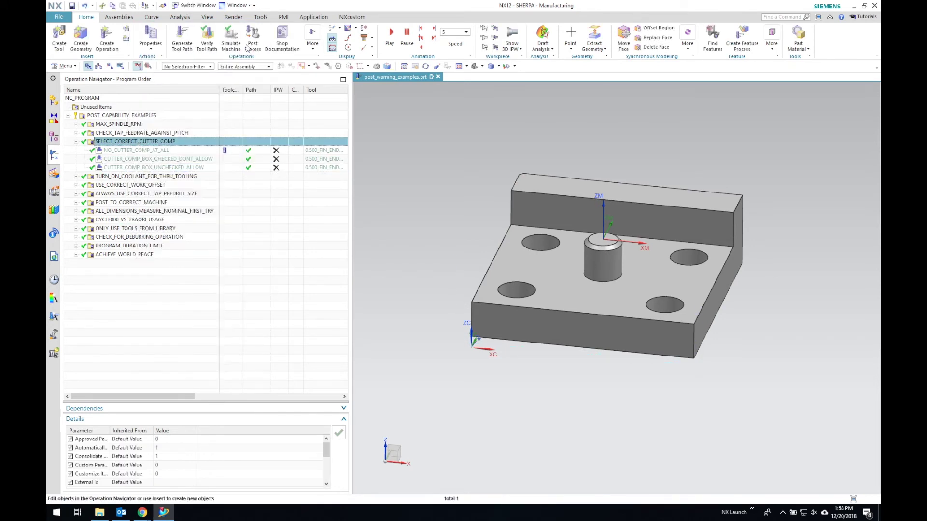
# Post SELECT_CORRECT_CUTTER_COMP with the browsed mill3axCUTTERCOMP.pui, overwriting output, and dismiss the crash warning
pyautogui.click(252, 44)
pyautogui.click(245, 109)
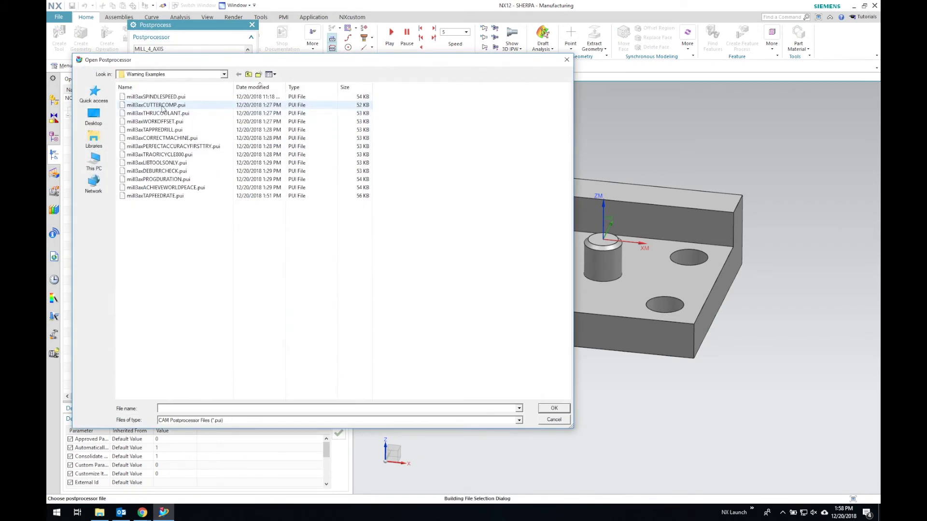
pyautogui.click(162, 105)
pyautogui.click(546, 408)
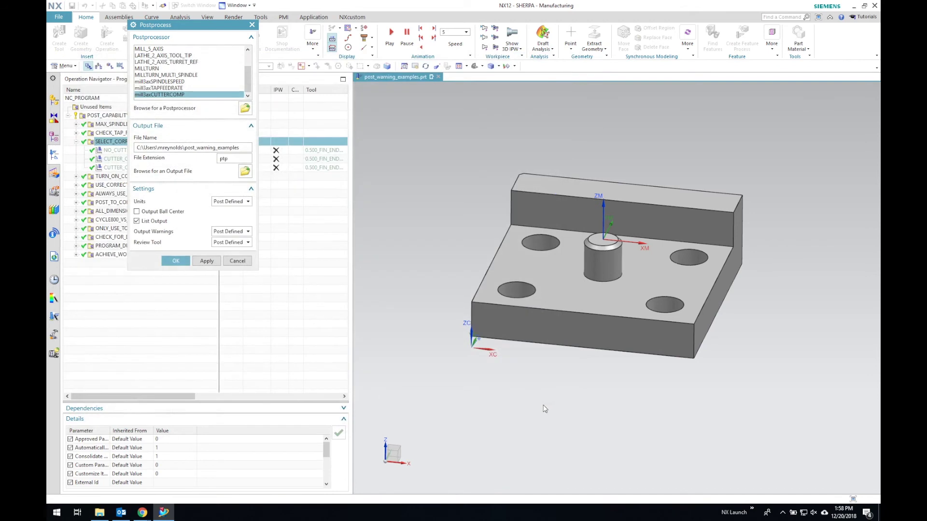
pyautogui.click(176, 261)
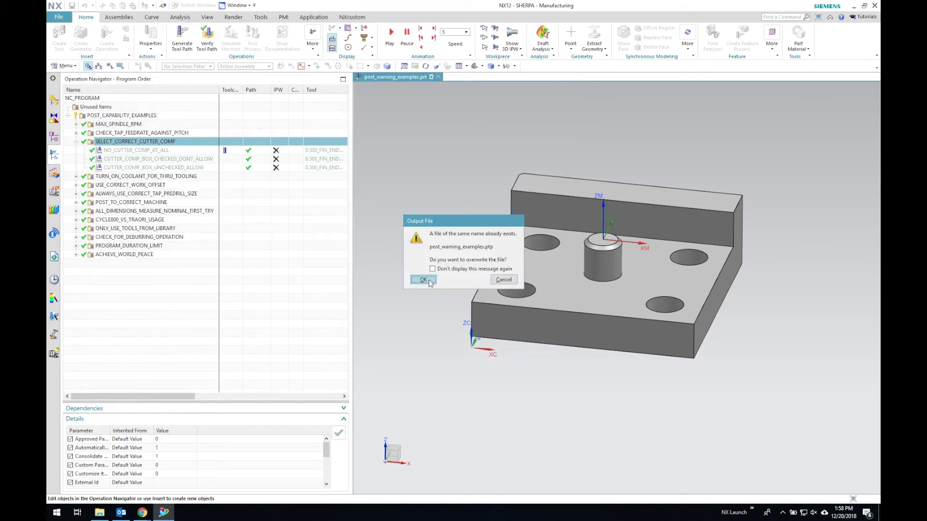
pyautogui.click(424, 280)
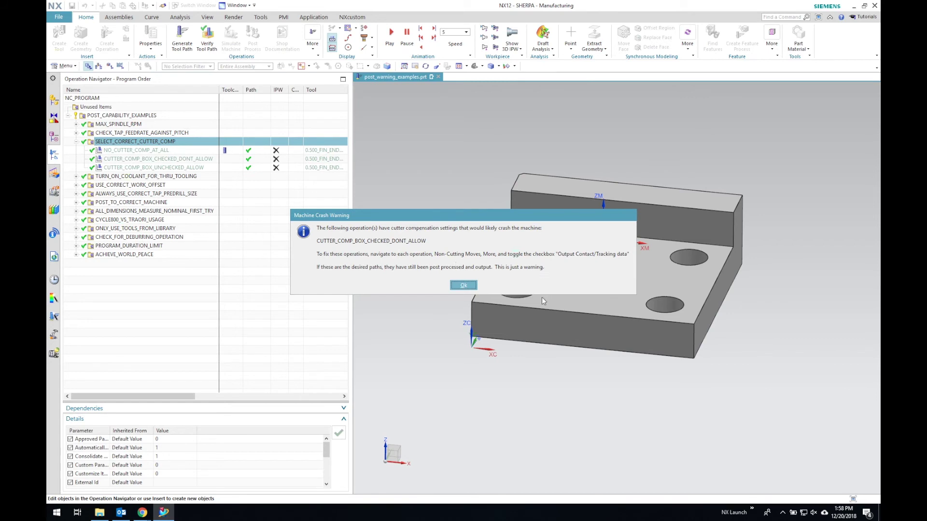
pyautogui.click(463, 286)
# Turn off Output Contact/Tracking Data in CUTTER_COMP_BOX_CHECKED_DONT_ALLOW's non-cutting moves and regenerate its tool path
pyautogui.click(620, 83)
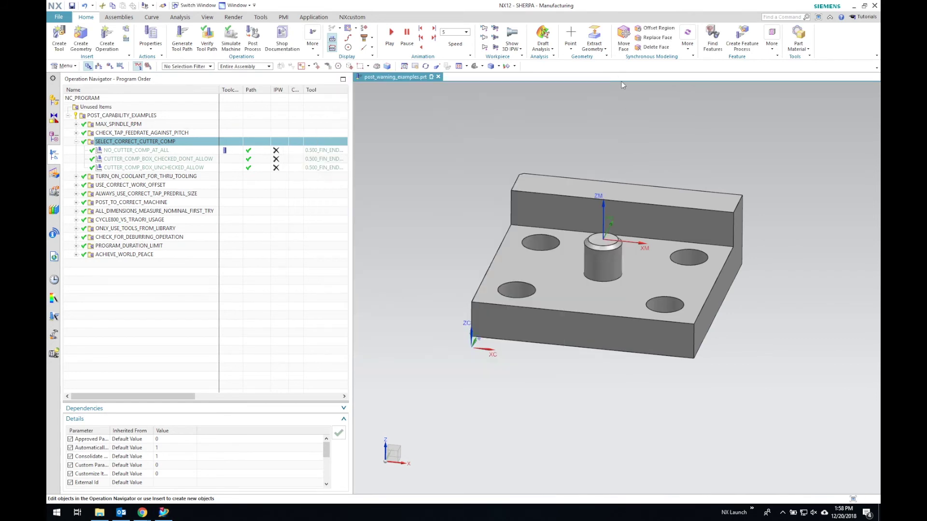
pyautogui.doubleClick(164, 159)
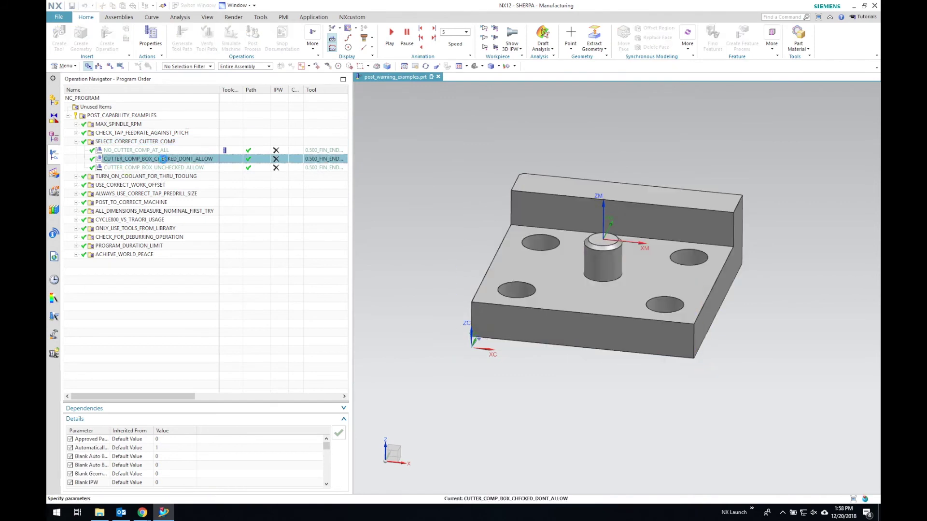
pyautogui.middleClick(245, 256)
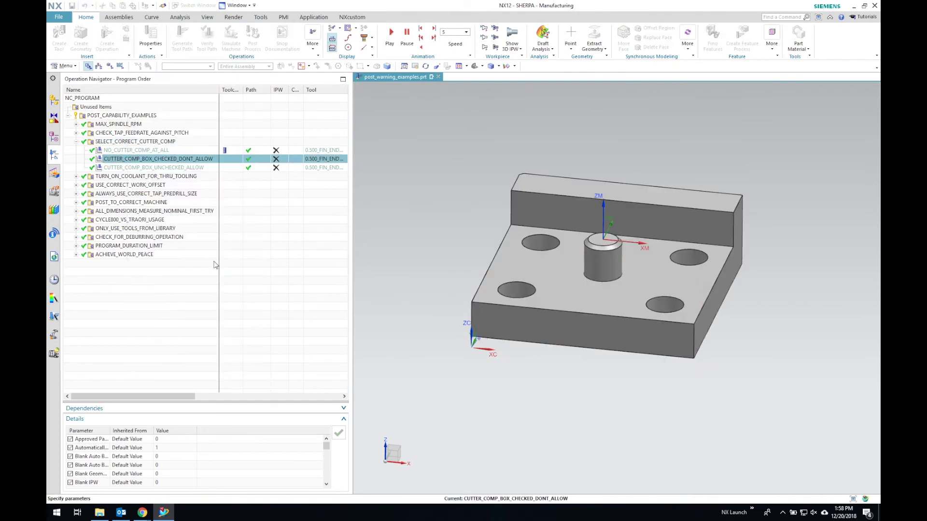
pyautogui.hotkey('ctrl', 'shift', 'n')
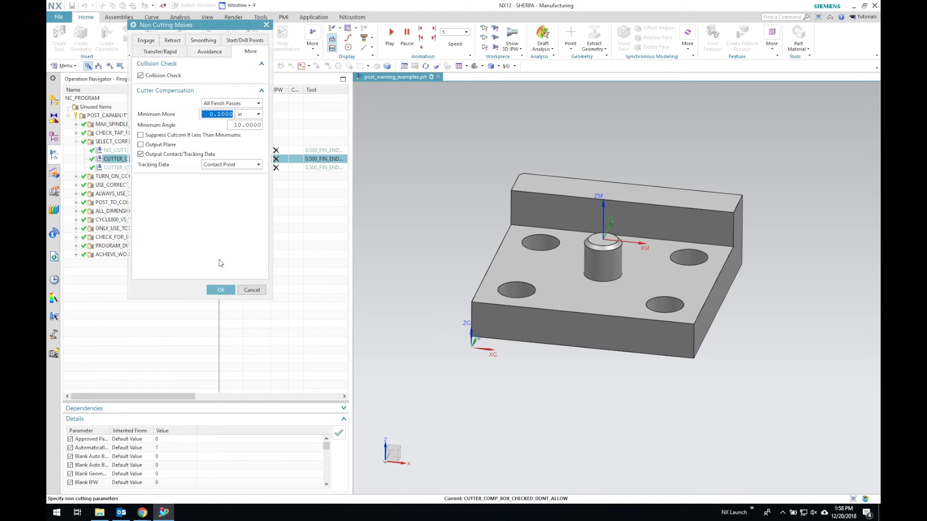
pyautogui.click(221, 290)
pyautogui.click(206, 370)
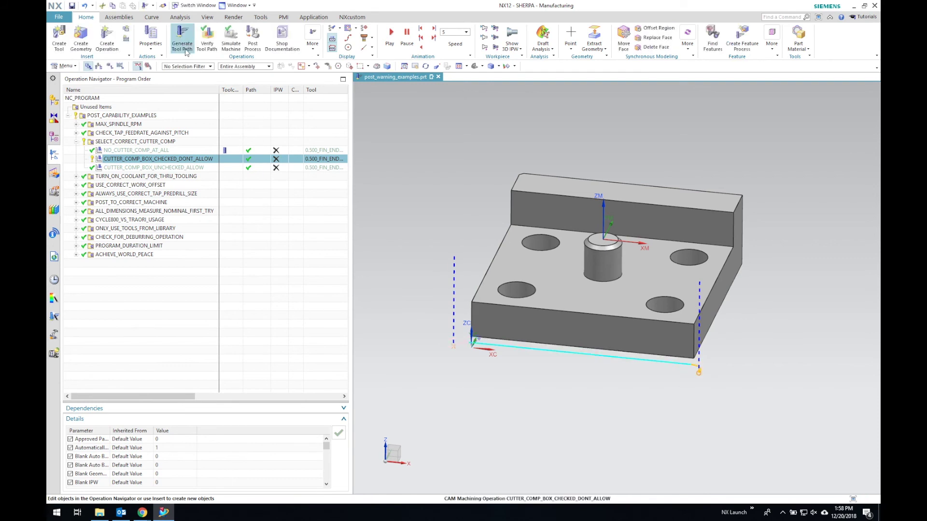
# Repost SELECT_CORRECT_CUTTER_COMP over the existing output file, then close the G41 NC listing
pyautogui.click(121, 142)
pyautogui.click(252, 38)
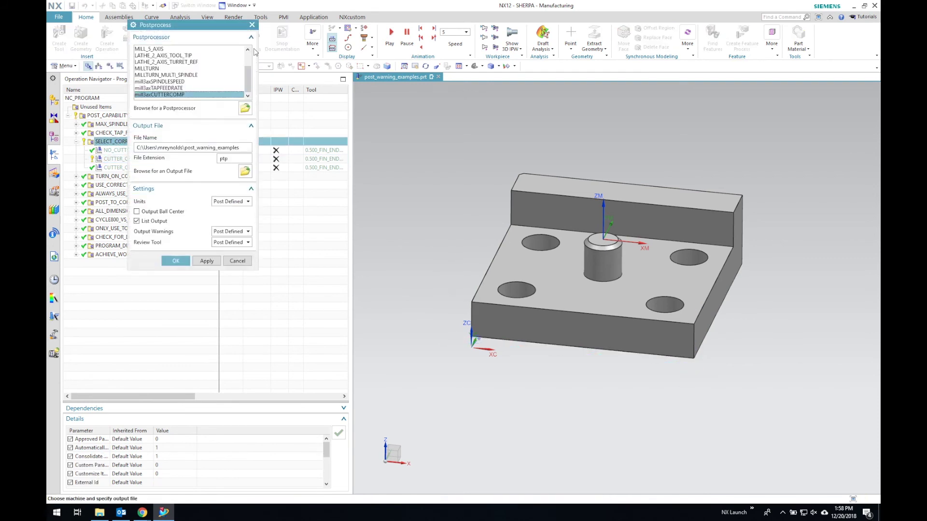
pyautogui.click(174, 261)
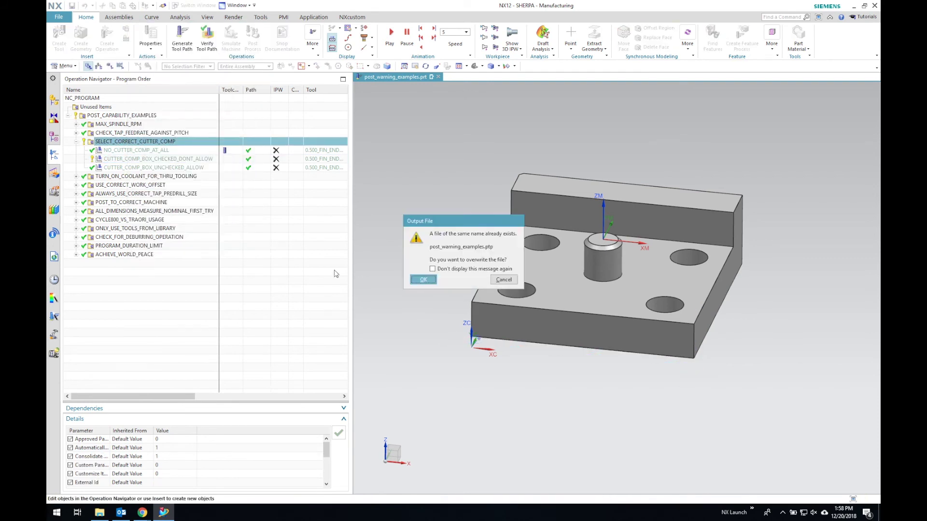
pyautogui.click(425, 279)
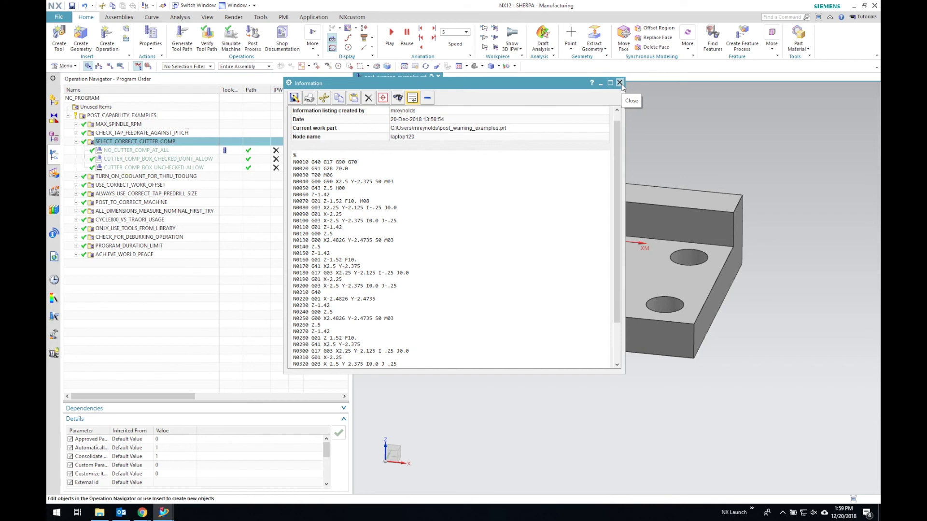
pyautogui.click(620, 83)
pyautogui.click(183, 312)
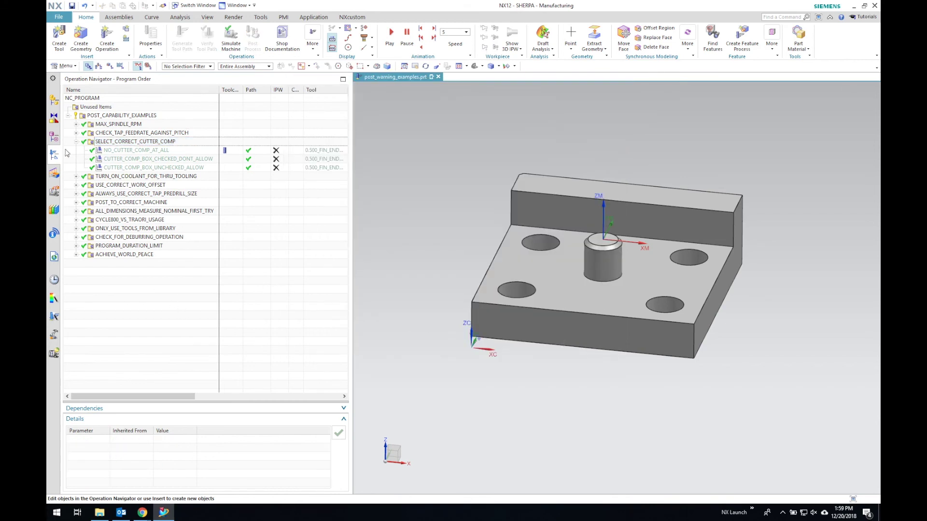
# Fold the SELECT_CORRECT_CUTTER_COMP group in the Operation Navigator tree
pyautogui.click(75, 141)
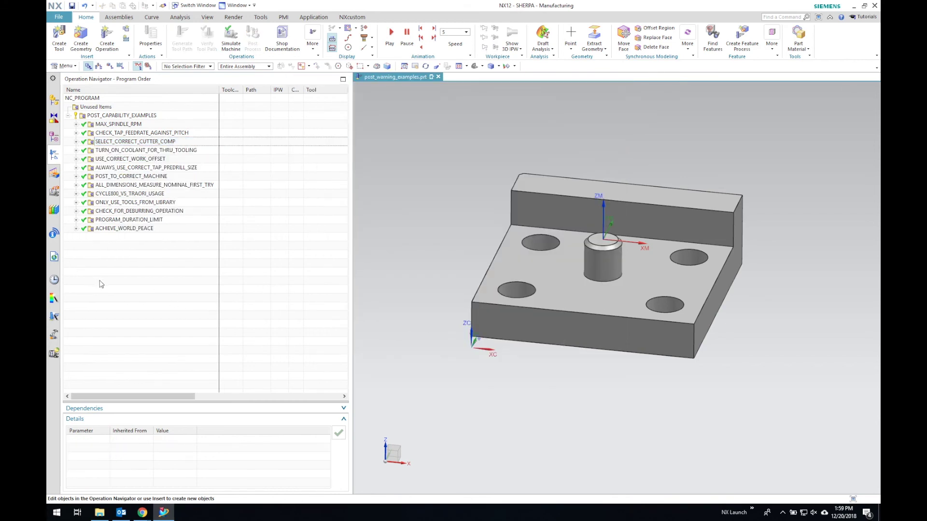